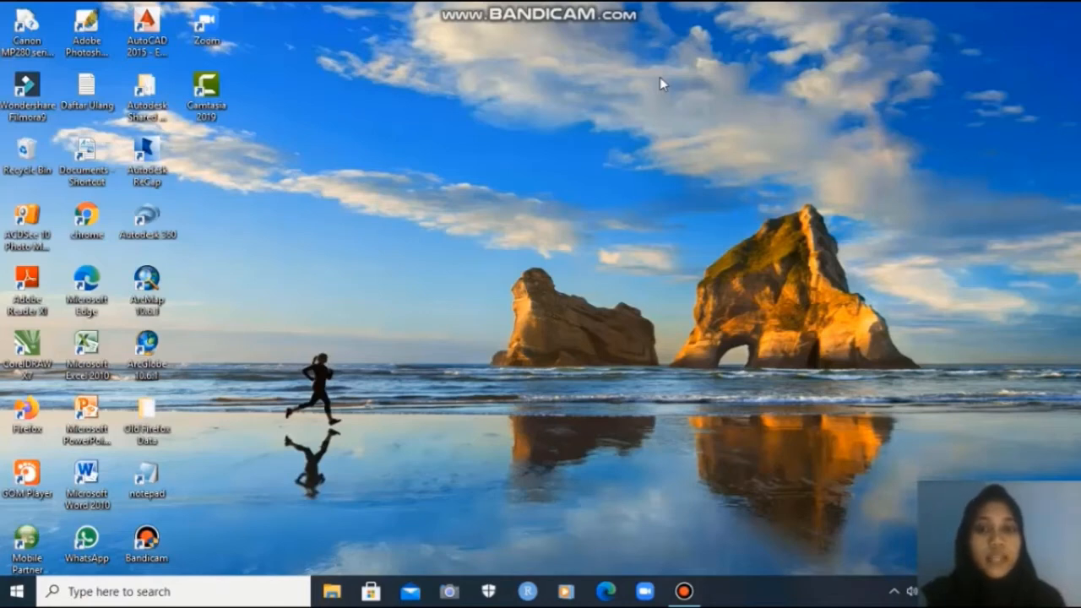
- Start ArcMap with a blank map and add BWP PRAJEKAN (rev2)_page-0001.jpg to the Layers data frame
double_click(141, 304)
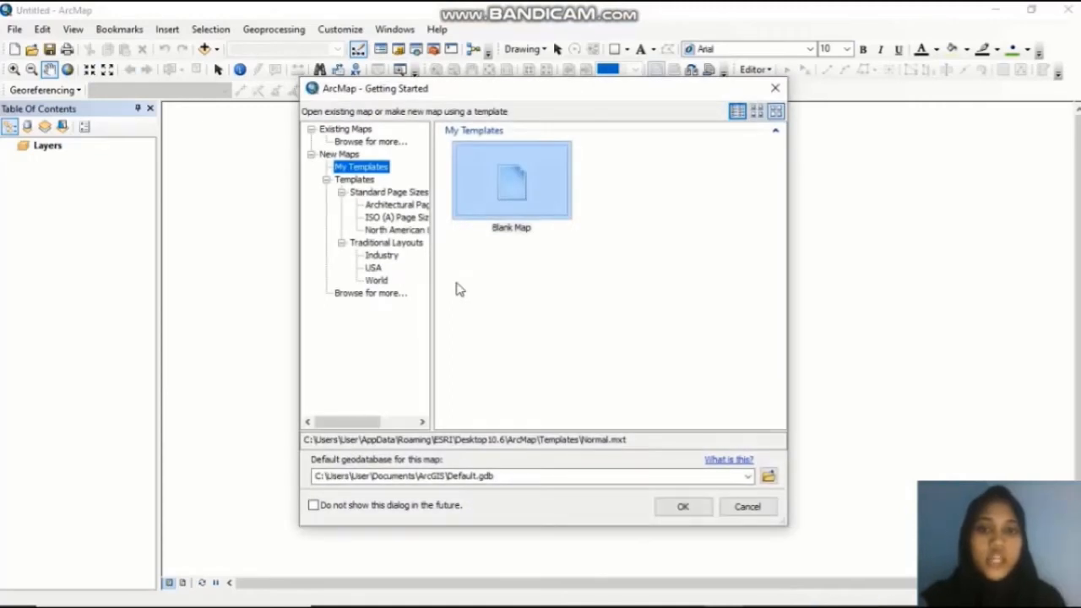
click(666, 506)
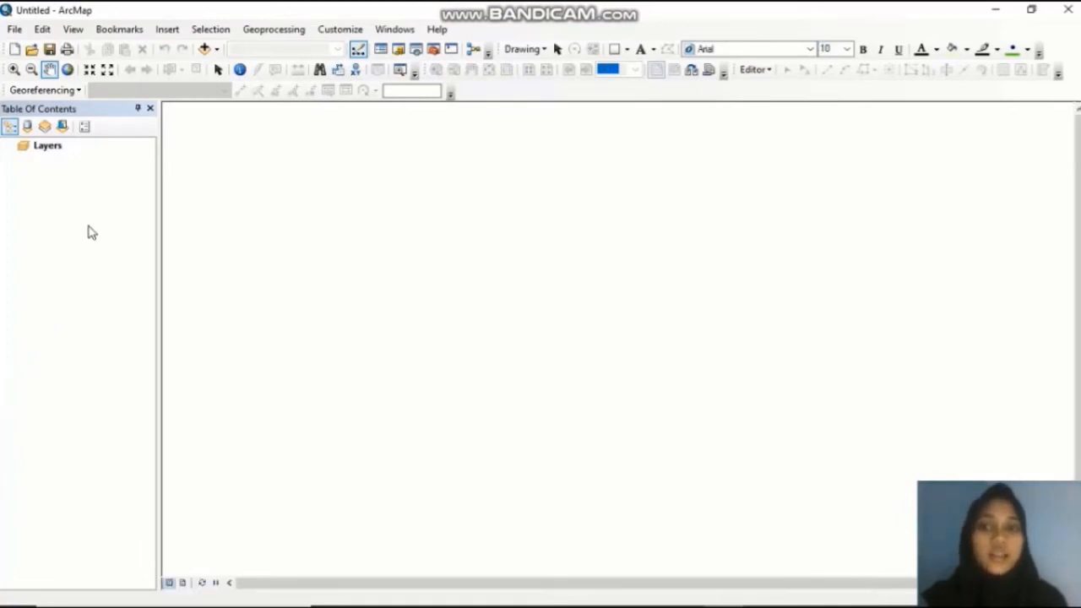
click(47, 149)
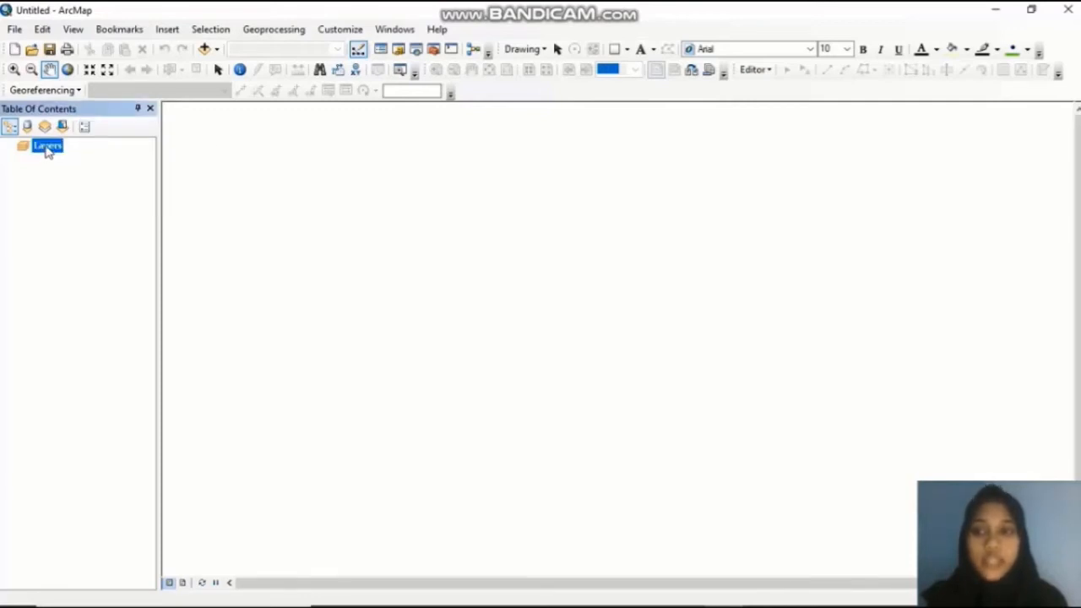
right_click(48, 150)
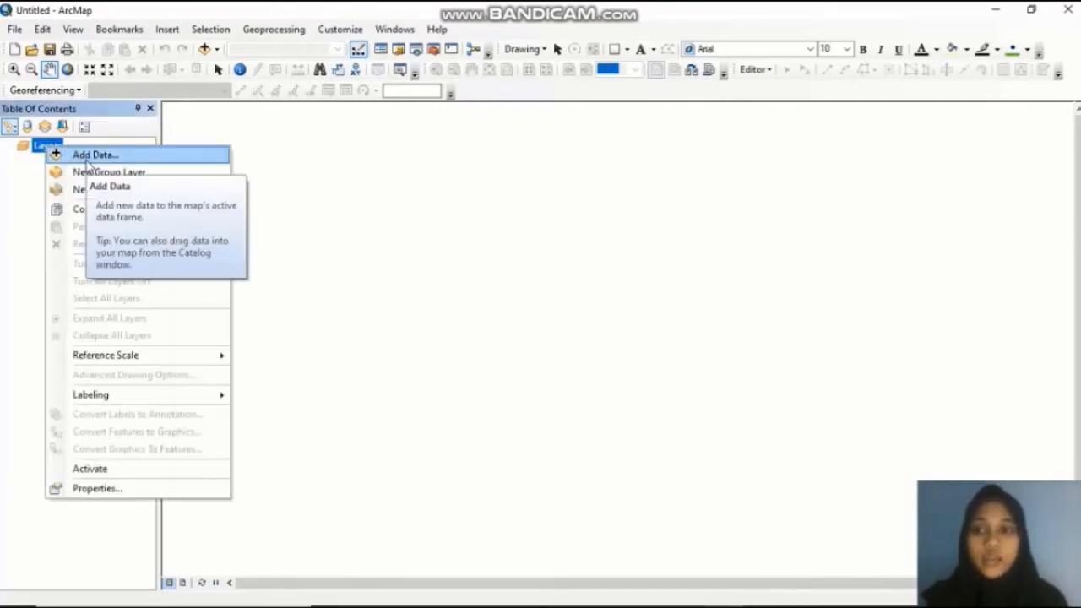
click(125, 157)
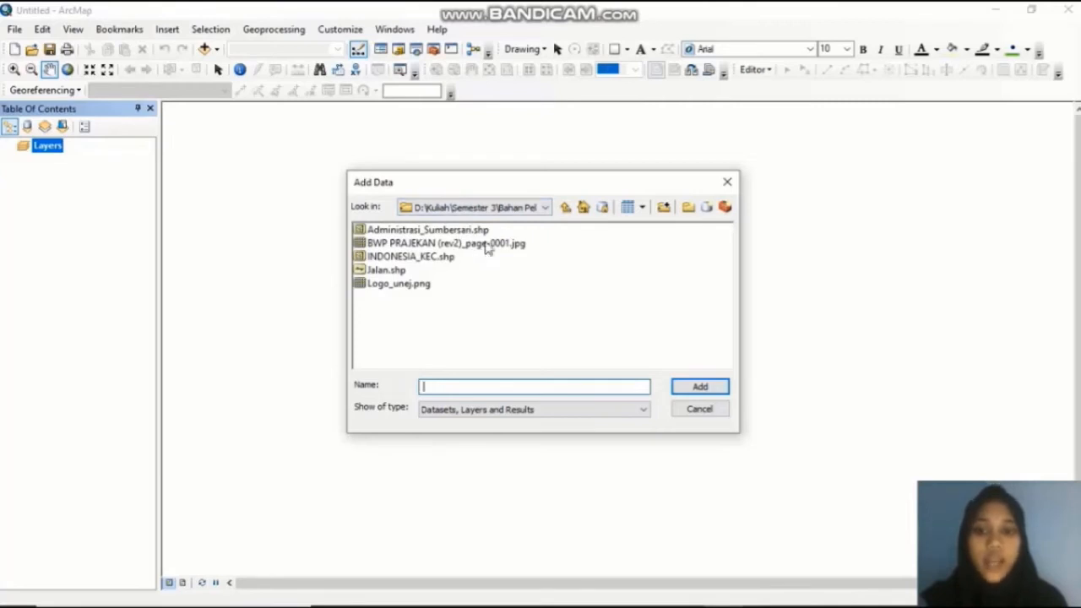
click(488, 245)
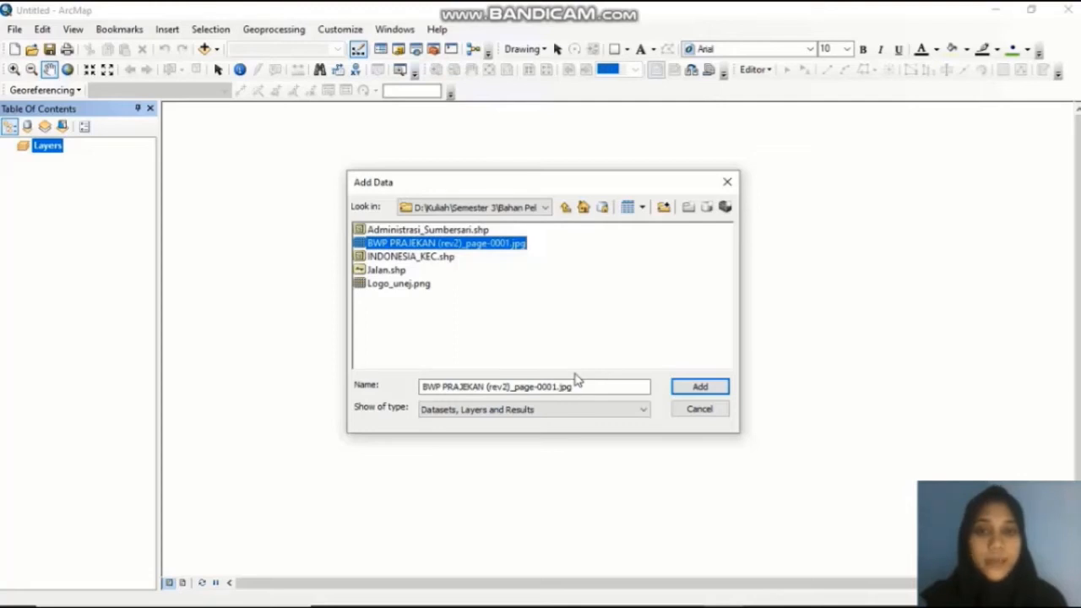
click(700, 387)
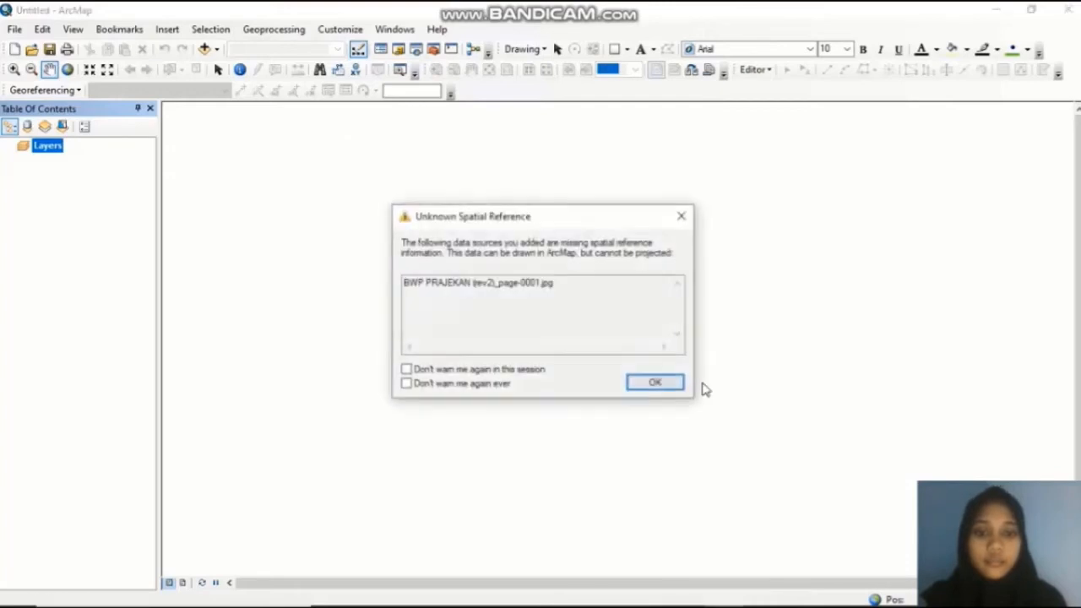
click(656, 383)
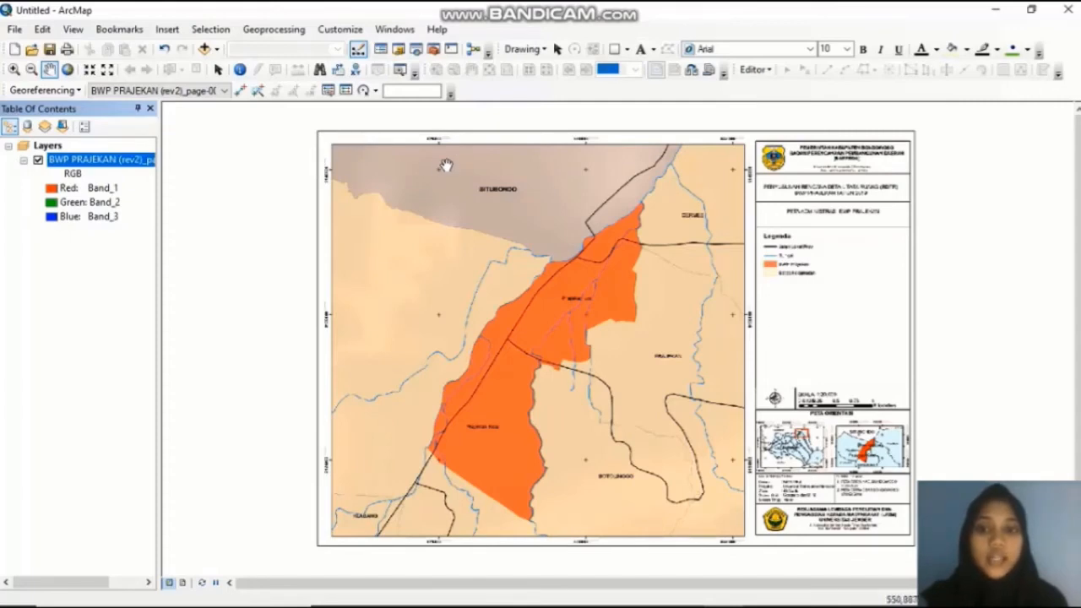
- Place the first georeferencing control point on the grid cross at 828000, 9140000 in the map image's northwest corner
scroll(443, 162, up, 2)
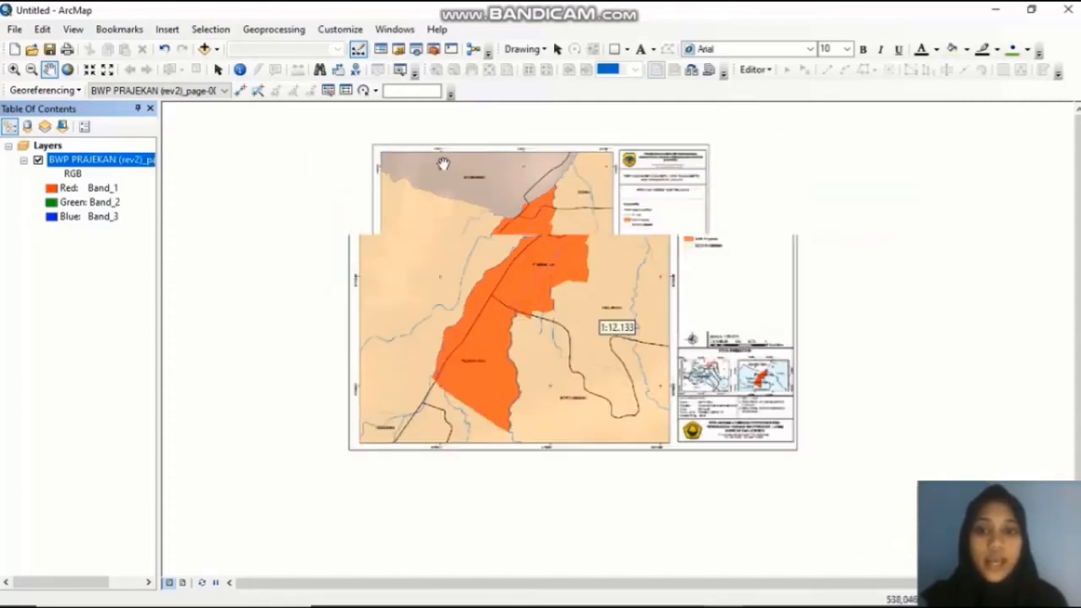
scroll(442, 164, down, 3)
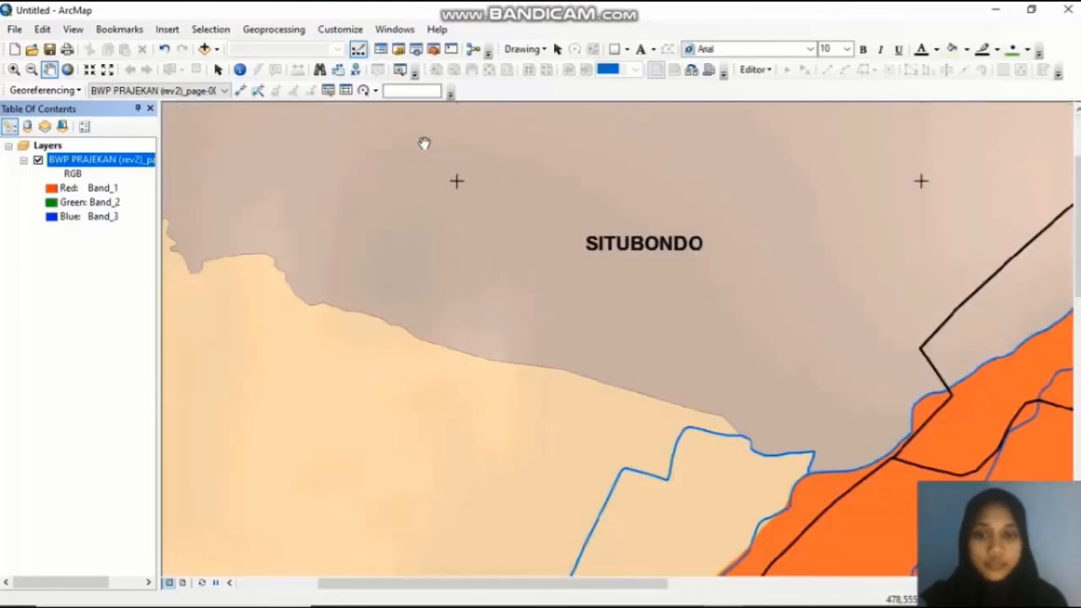
drag(424, 143, 630, 234)
scroll(507, 267, down, 1)
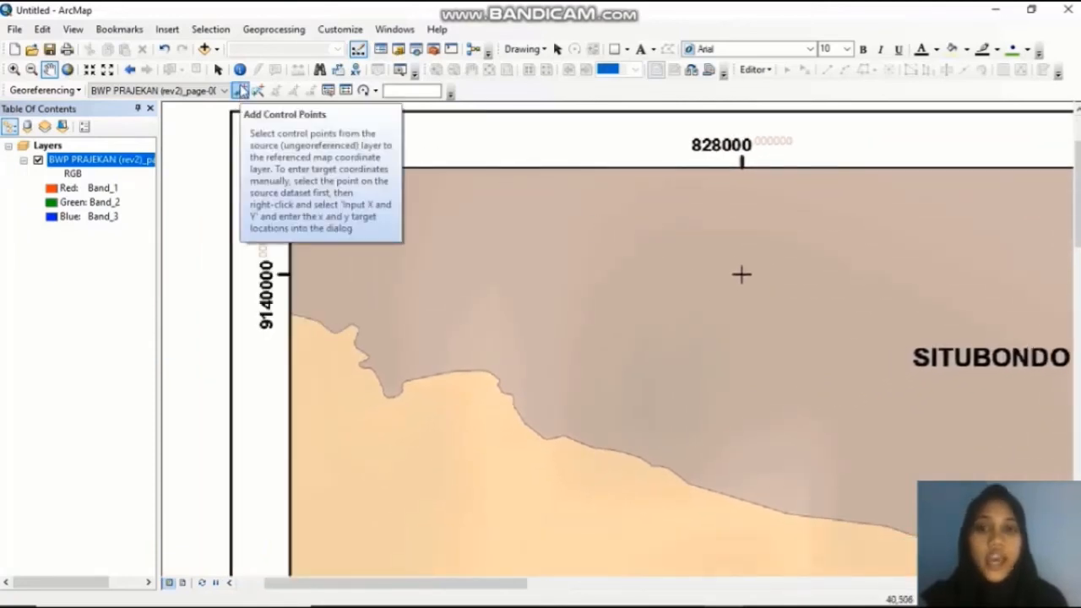
click(241, 91)
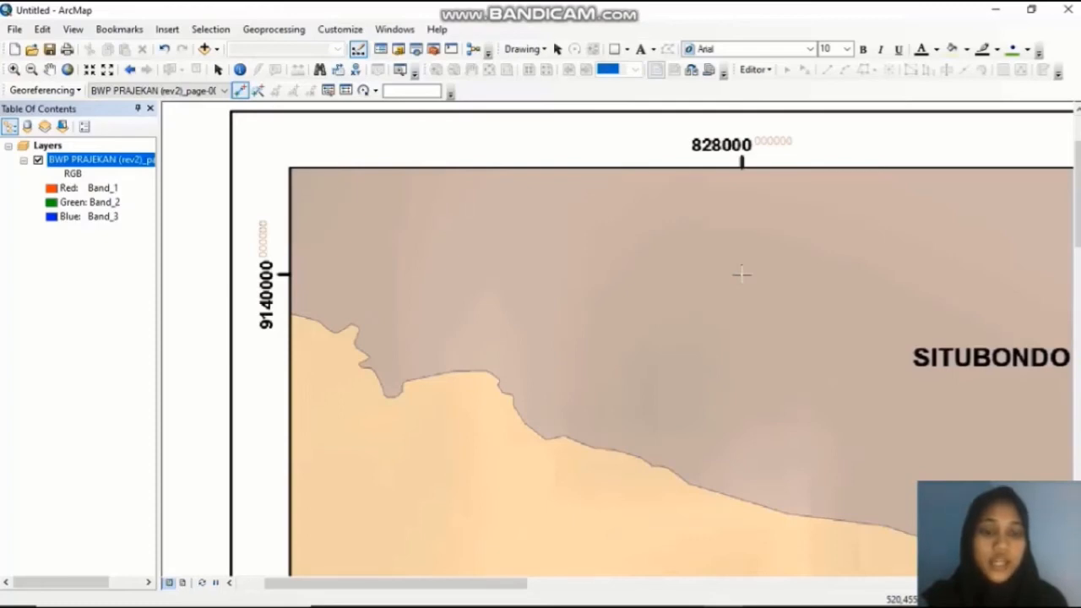
click(742, 274)
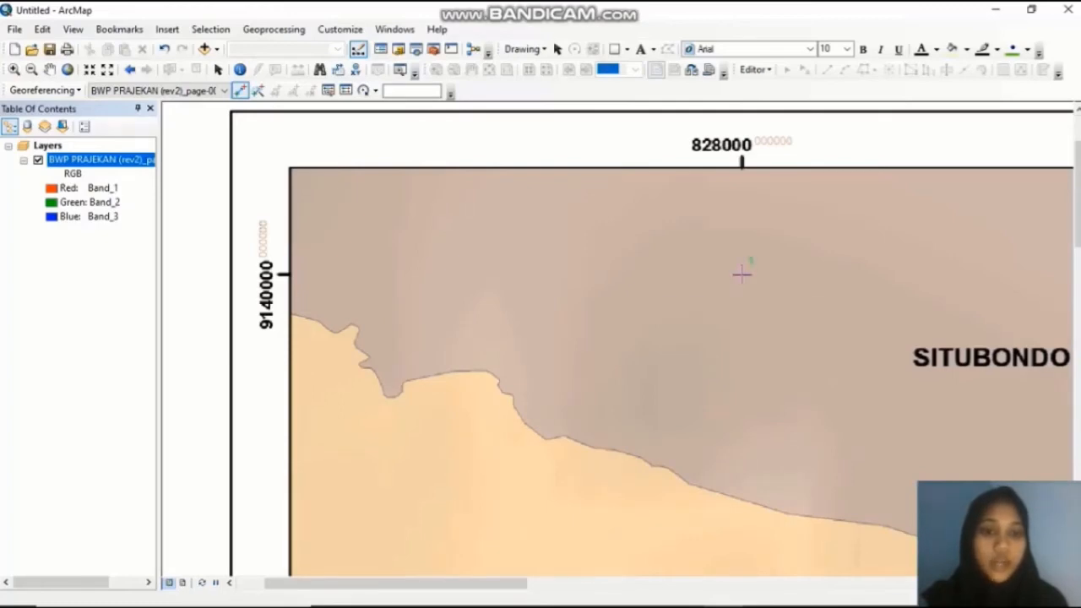
- Enter the first control point's target coordinates as X 828000 and Y 9140000
right_click(742, 273)
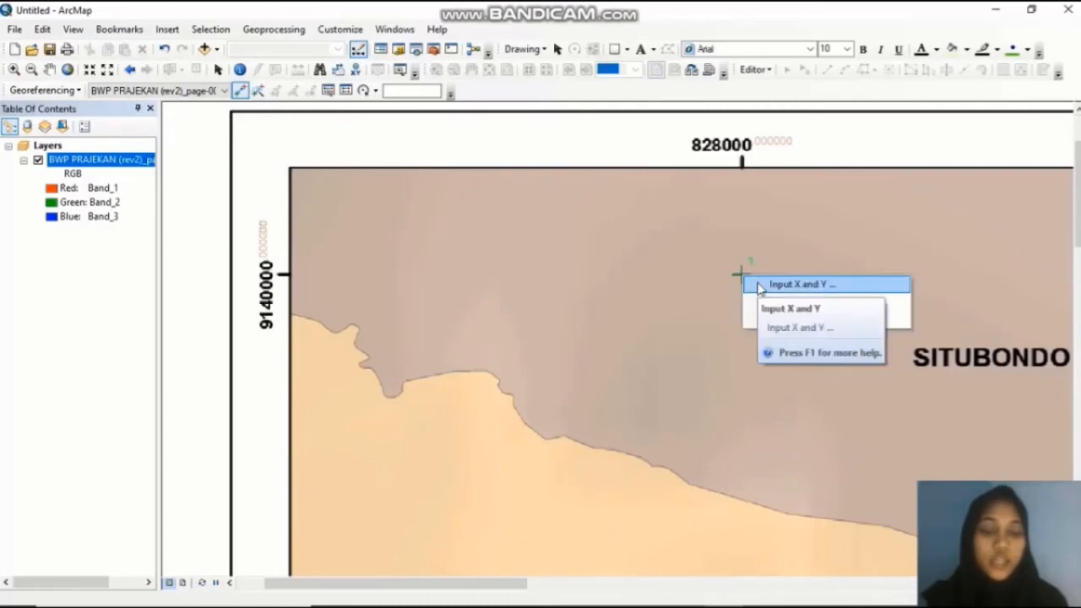
click(793, 284)
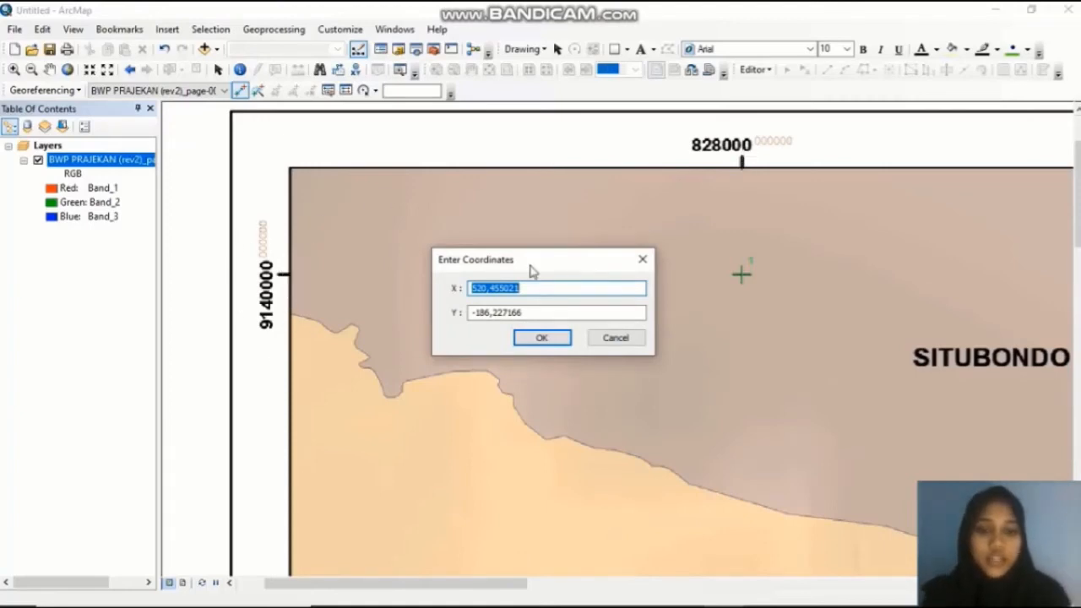
key(BackSpace)
text(828000)
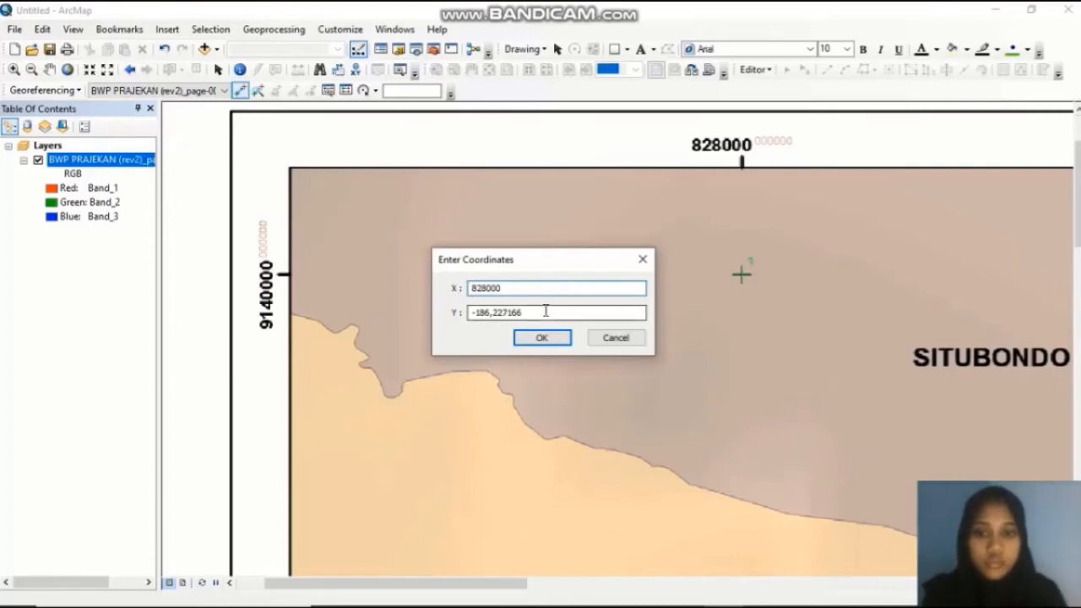
drag(545, 311, 459, 314)
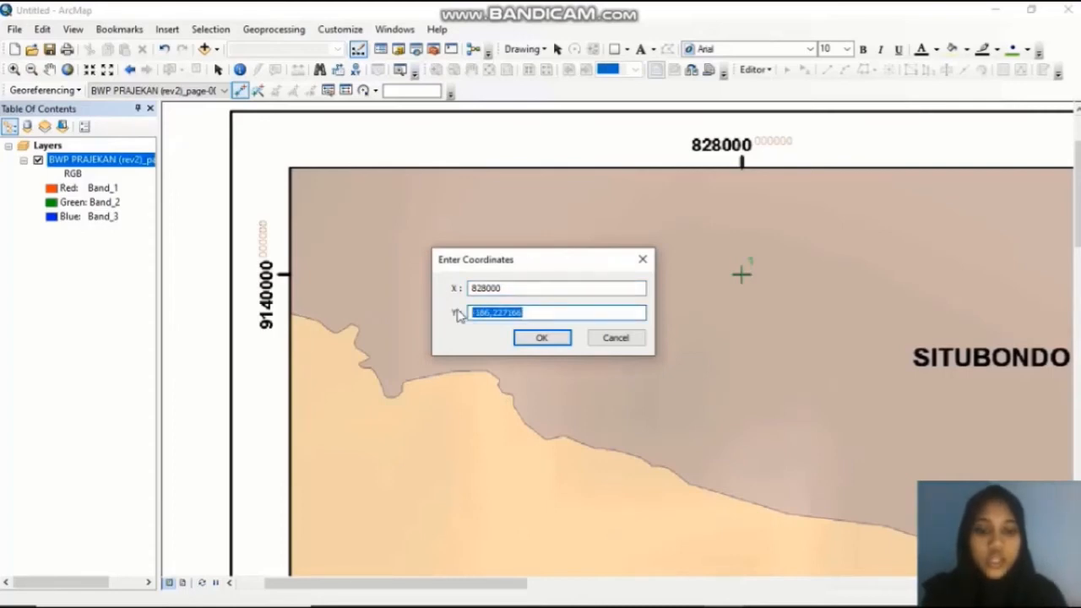
key(BackSpace)
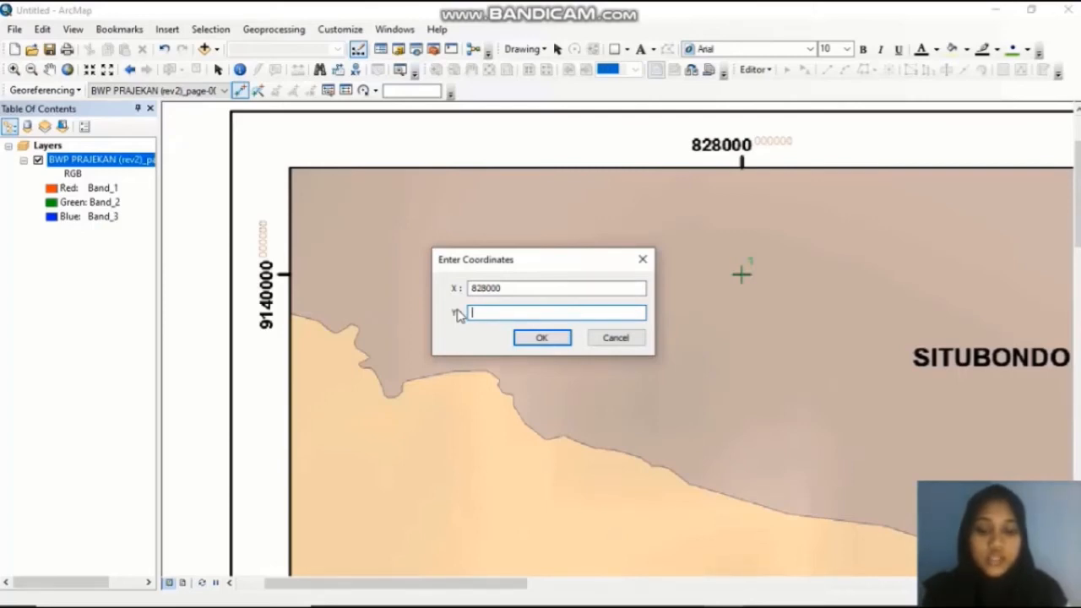
text(91)
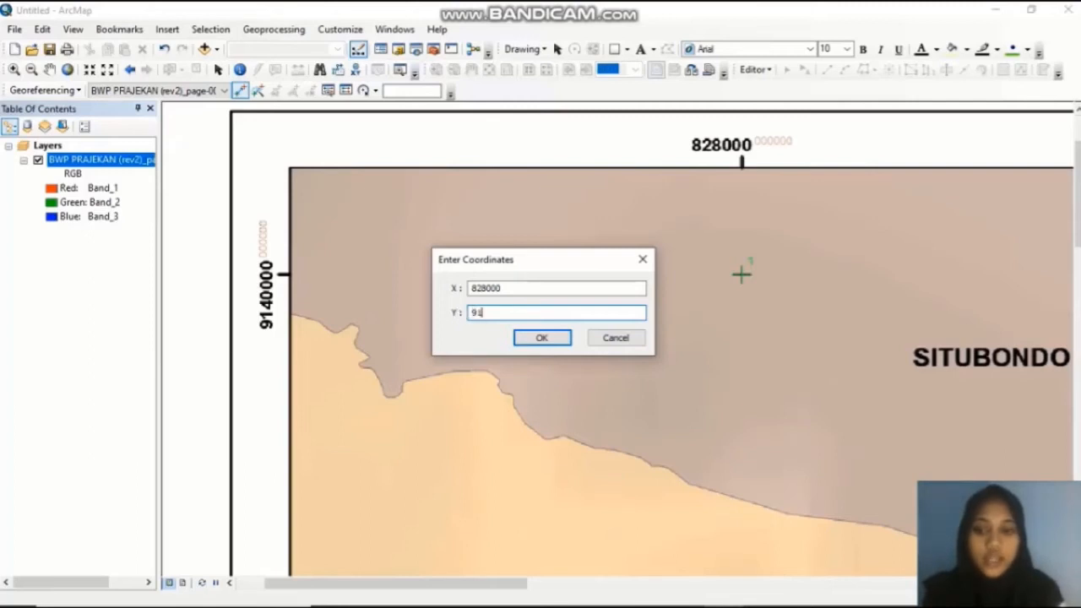
text(40)
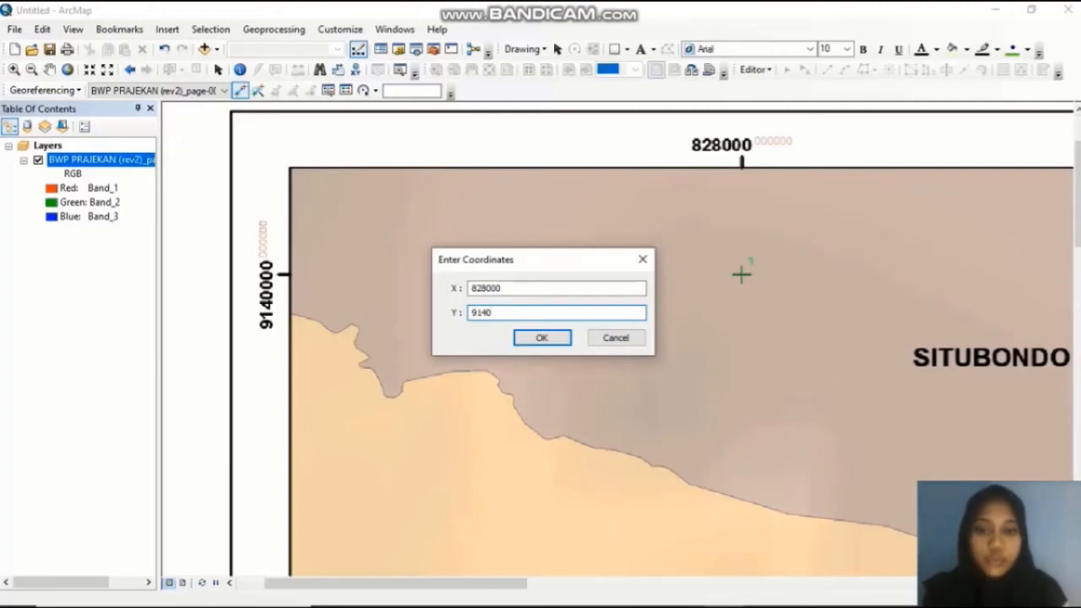
text(000)
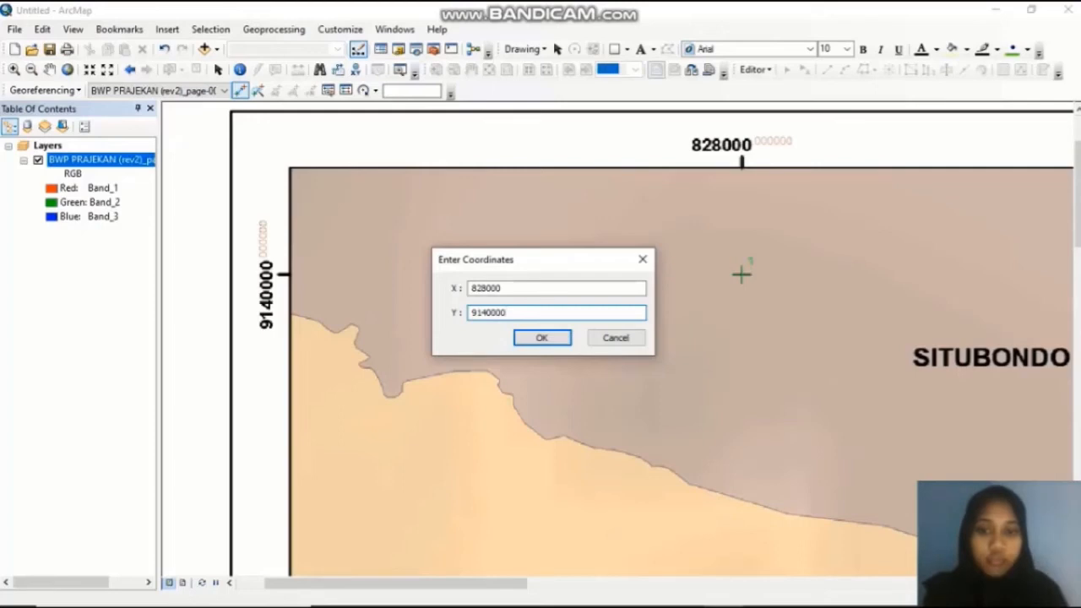
click(541, 338)
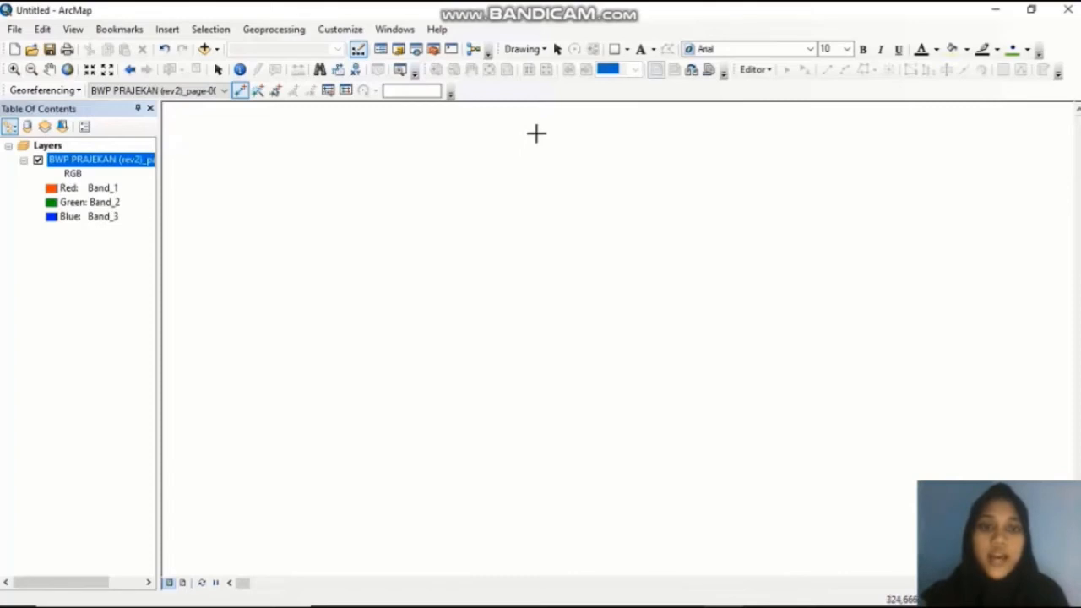
- Place the second control point on the grid cross at 832000, 9140000 in the map image's northeast corner
click(69, 70)
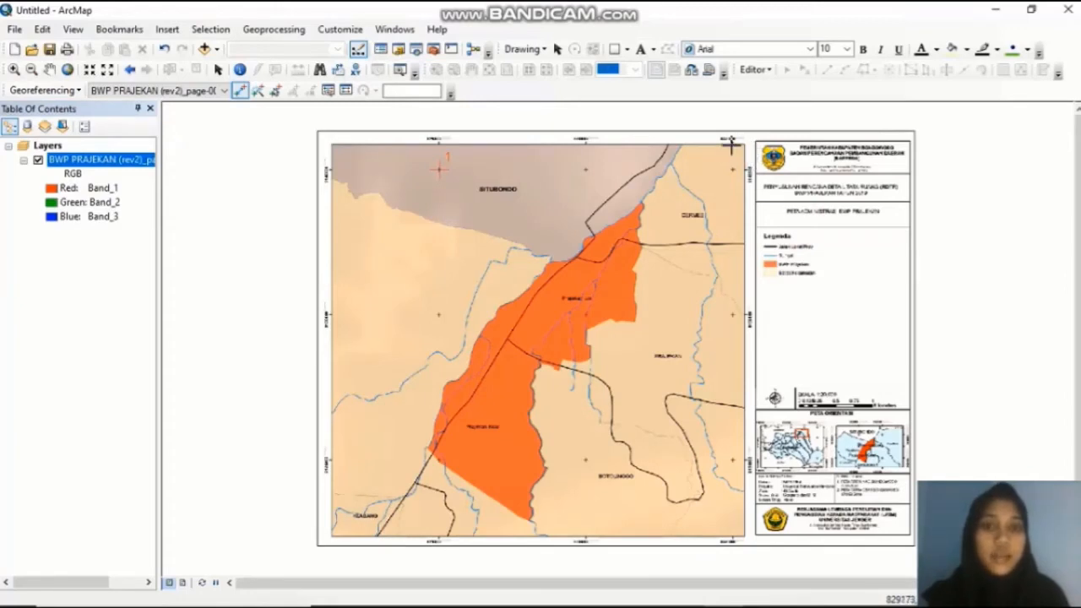
scroll(736, 166, down, 1)
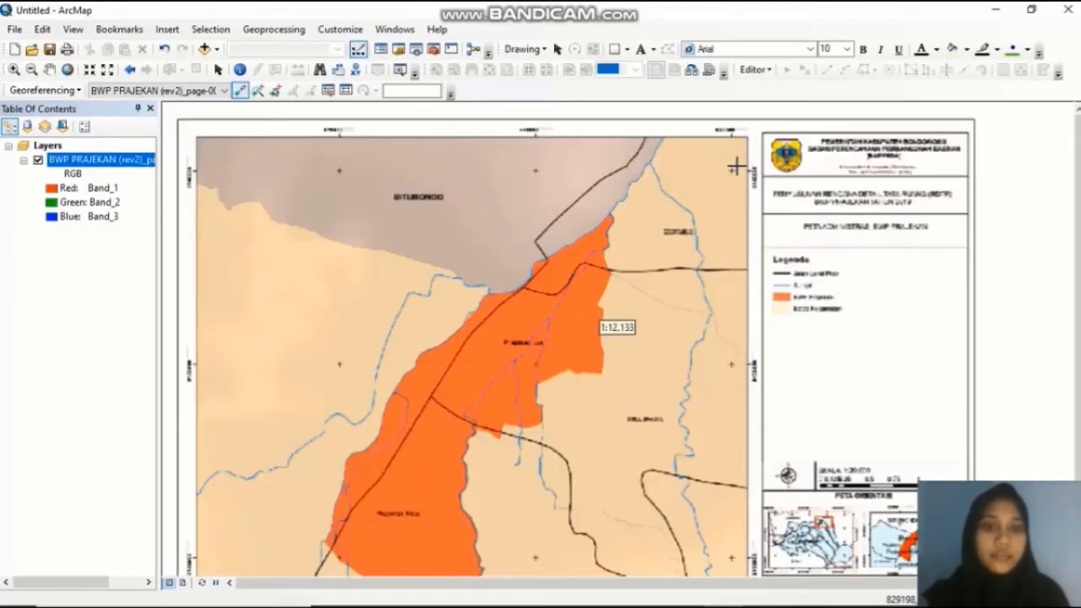
scroll(734, 166, down, 2)
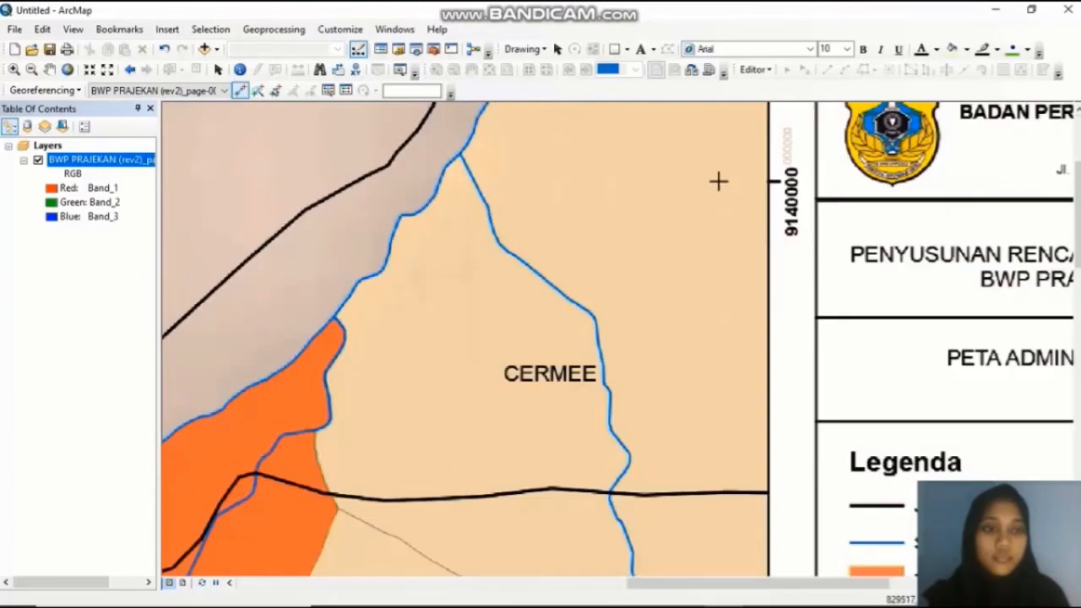
mouse_move(1077, 211)
mouse_down()
mouse_move(1077, 177)
mouse_move(1079, 193)
mouse_up()
scroll(717, 386, up, 2)
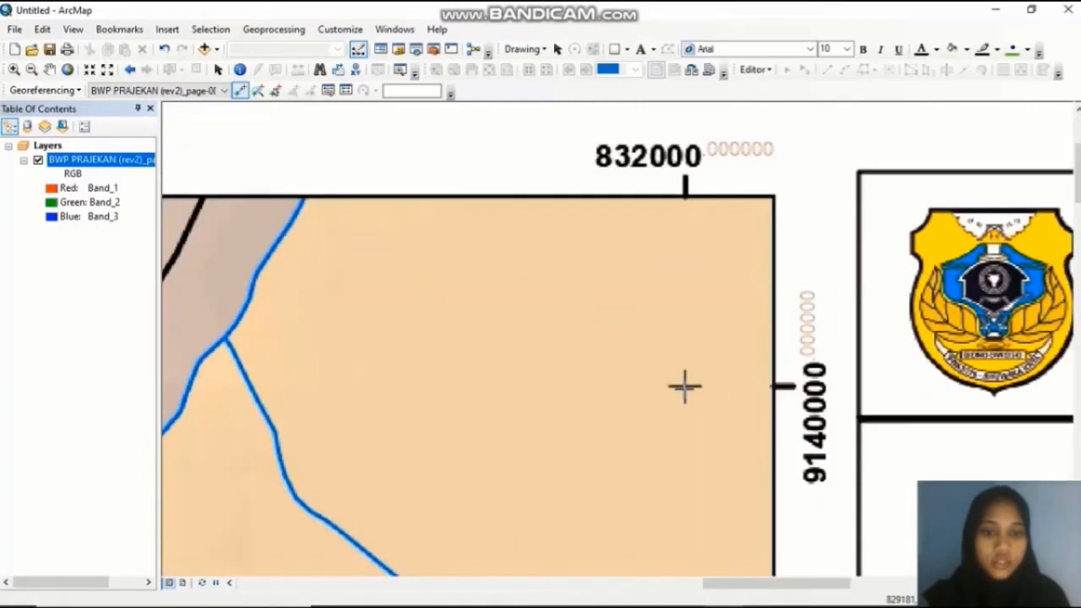
click(684, 385)
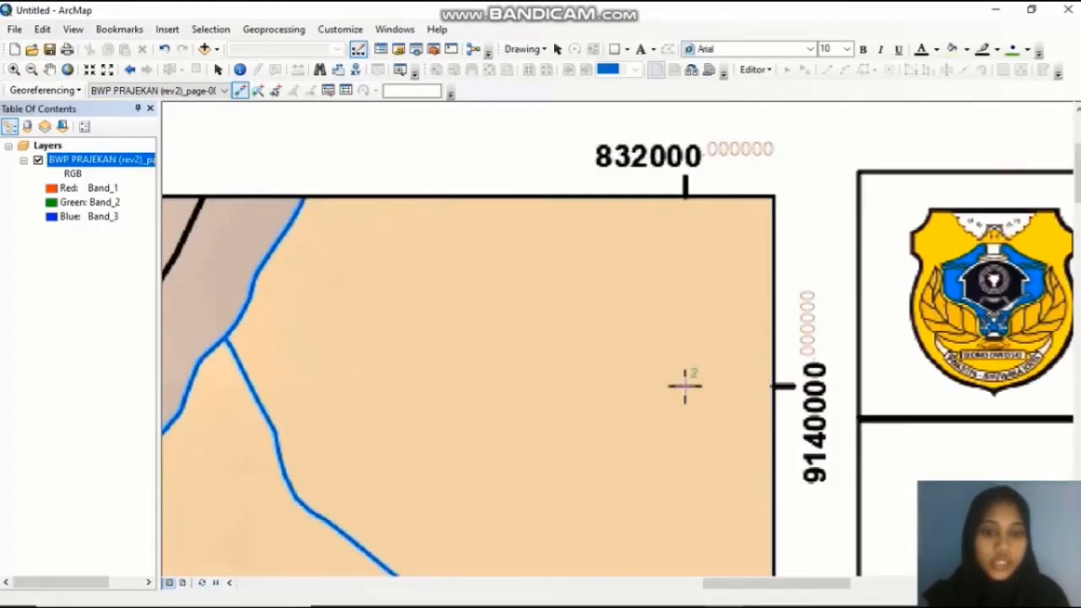
- Enter the second control point's target coordinates as X 832000 and Y 9140000, and show the full map extent
right_click(685, 386)
click(736, 393)
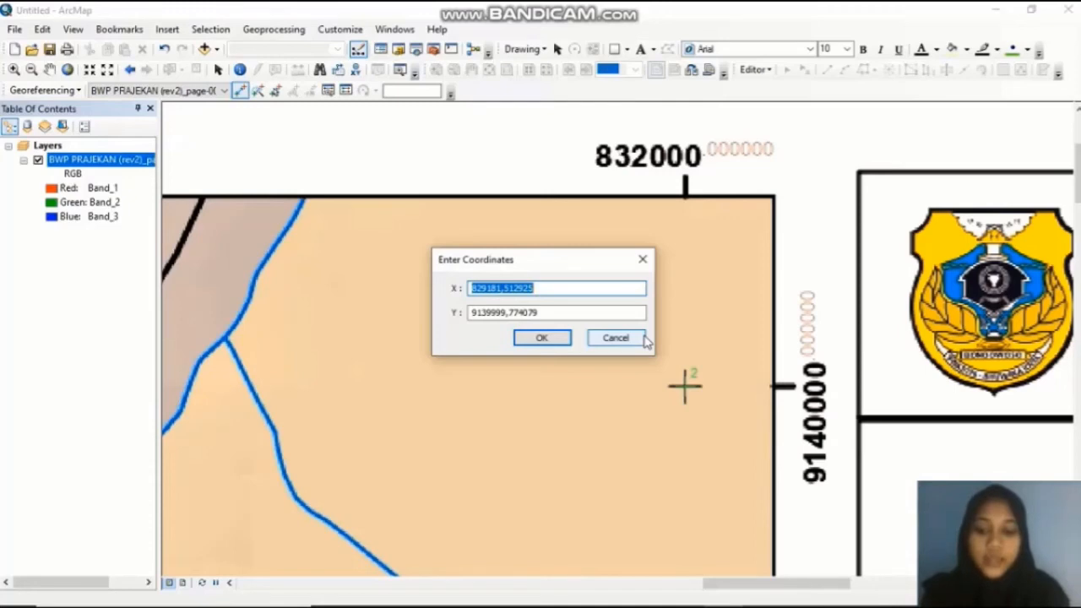
text(832)
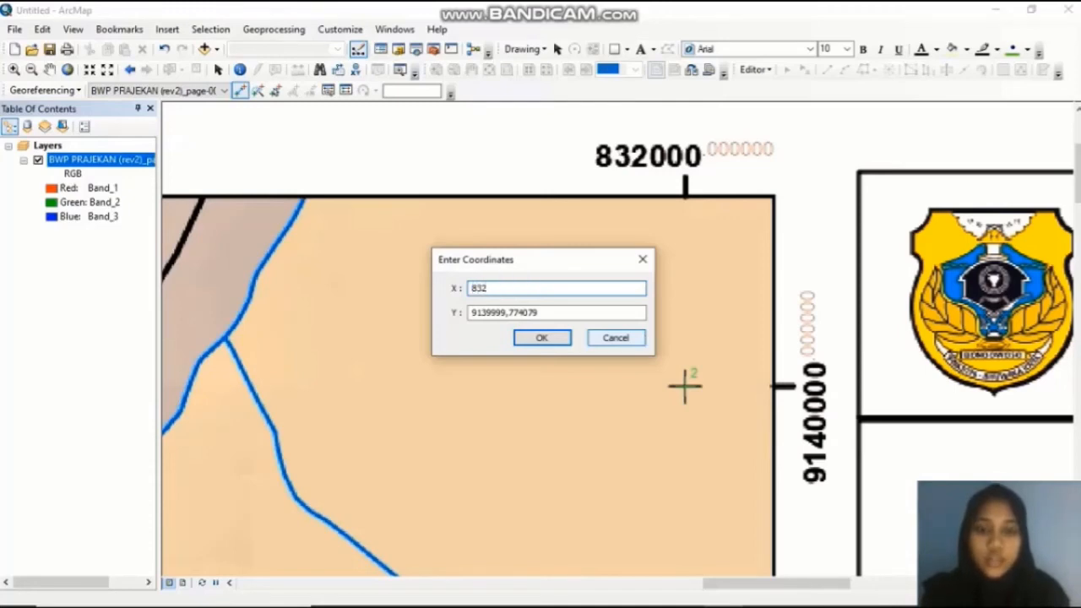
text(000)
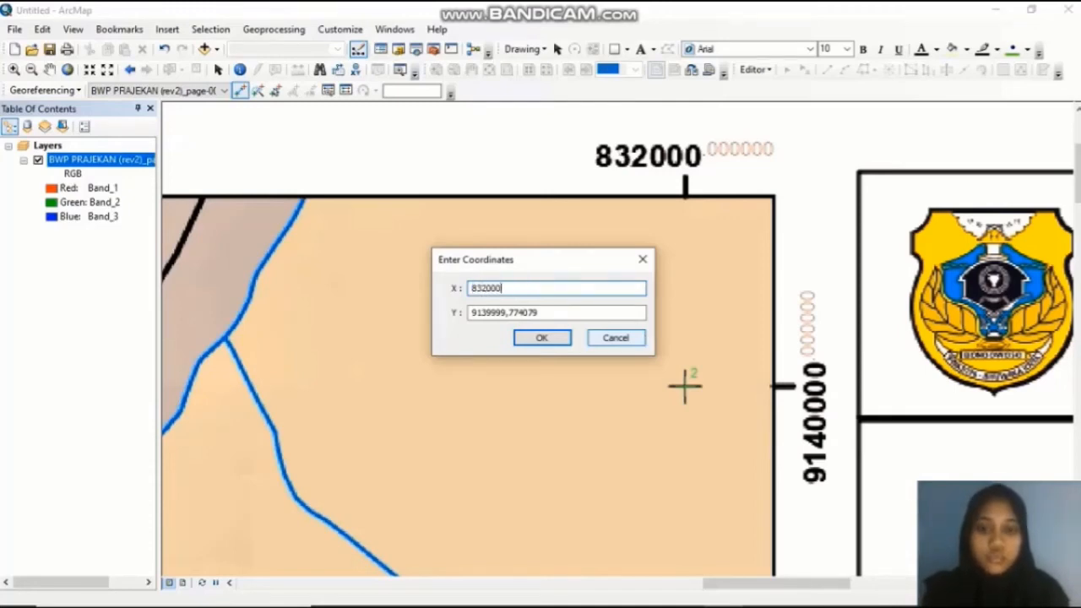
drag(612, 314, 474, 329)
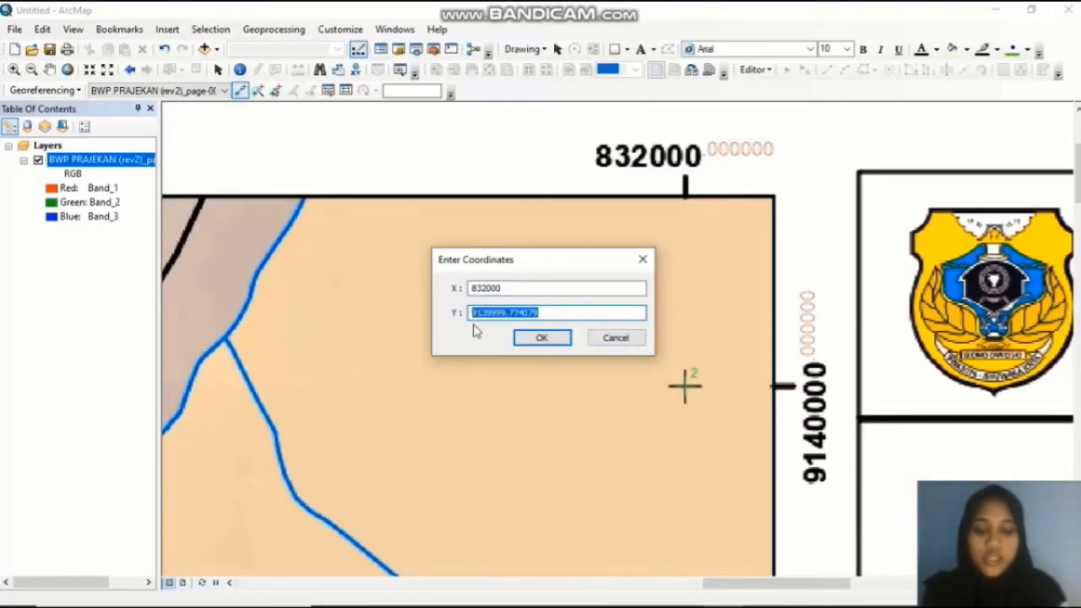
text(91400)
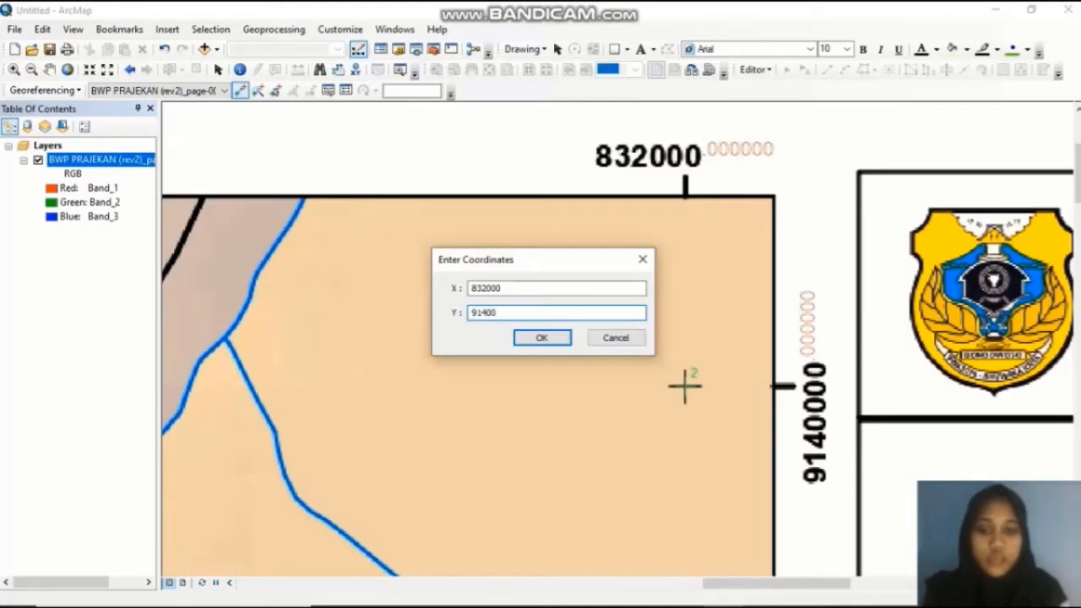
text(00)
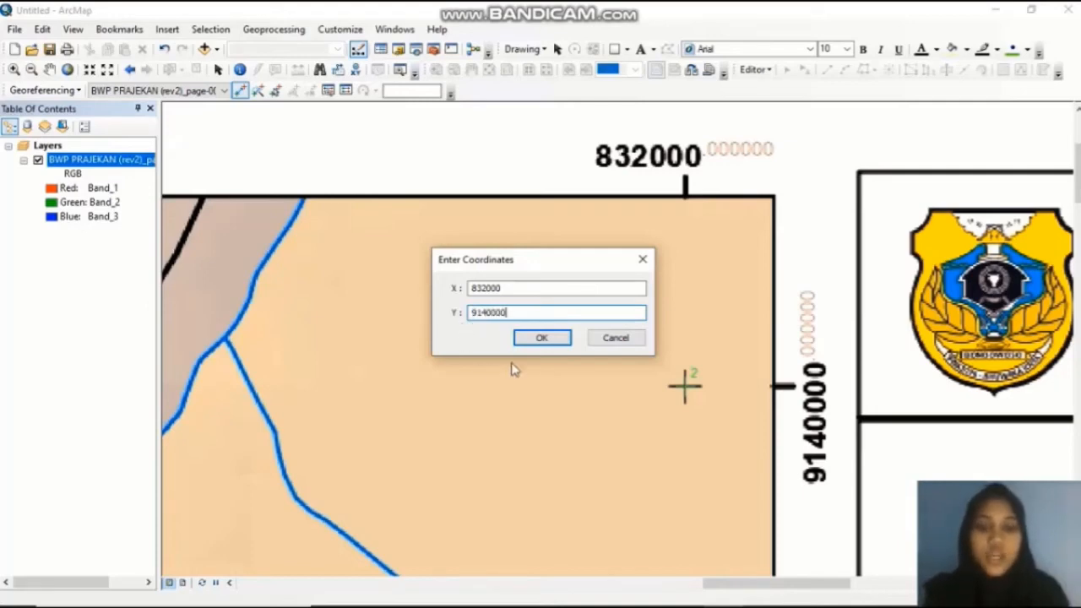
click(535, 338)
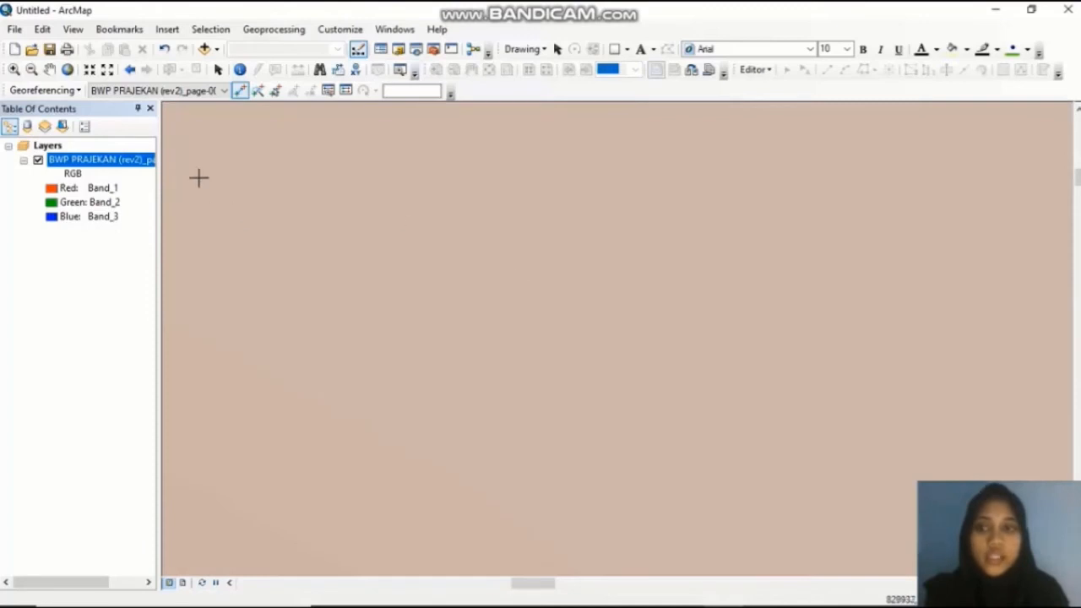
click(66, 69)
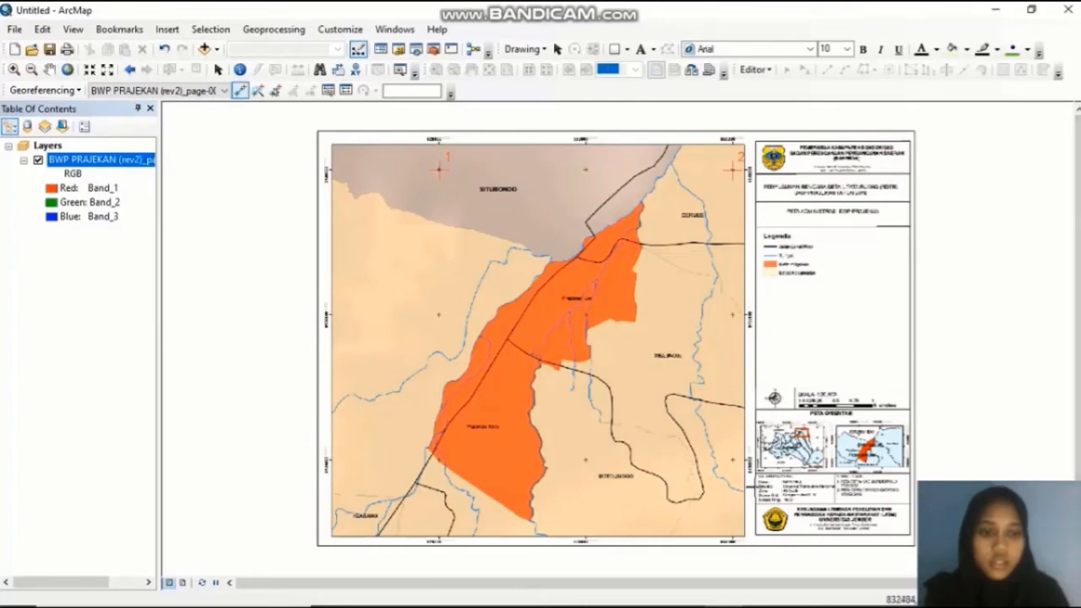
- Place the third control point on the grid cross at 832000, 9136000 in the map image's southeast corner
scroll(748, 488, up, 2)
scroll(748, 488, up, 2)
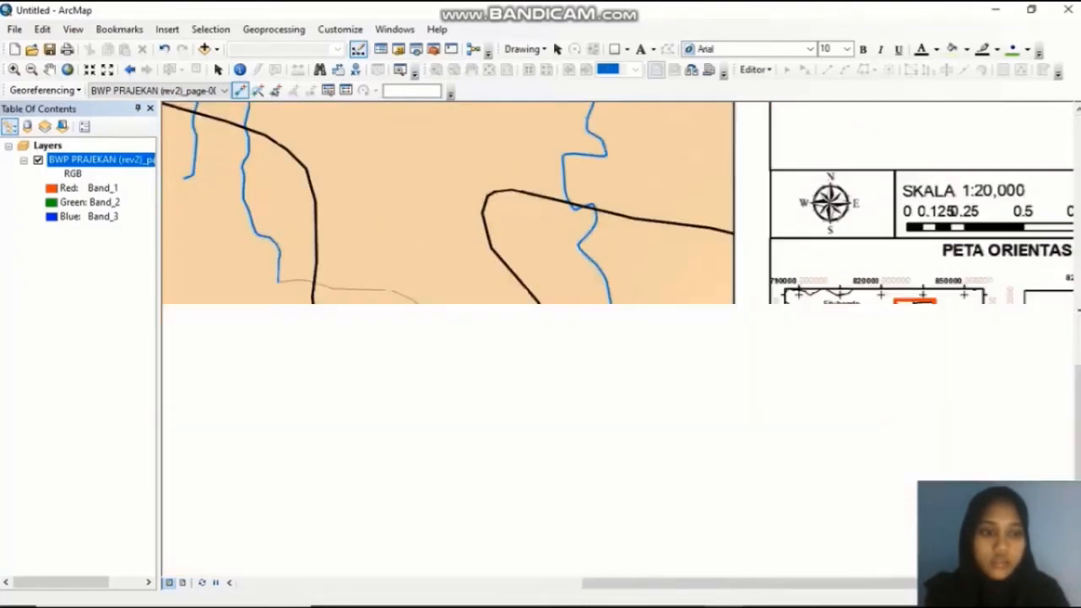
drag(1077, 399, 1078, 452)
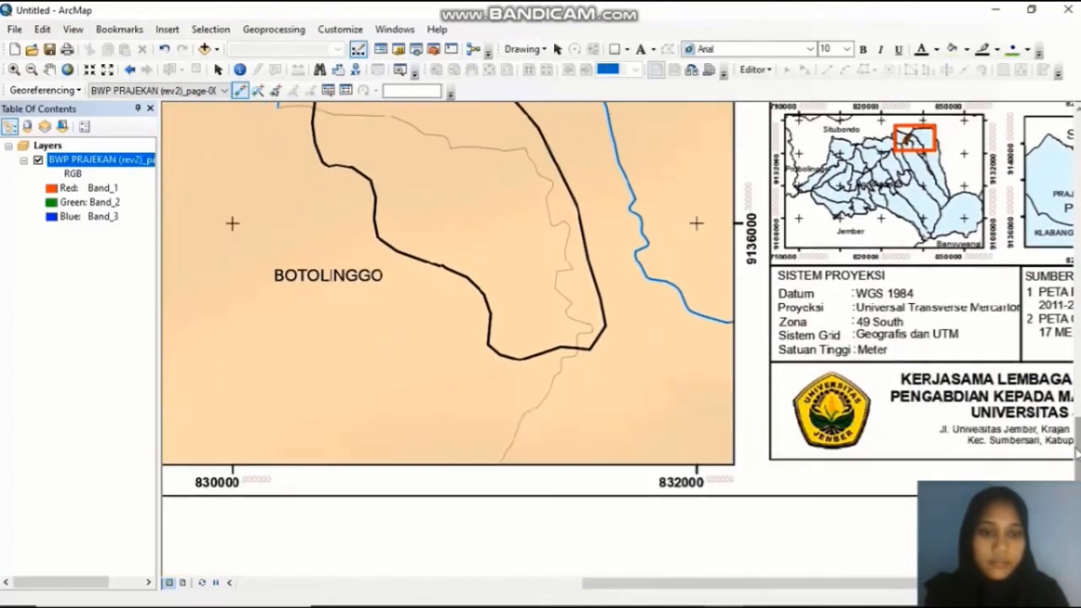
scroll(840, 355, up, 1)
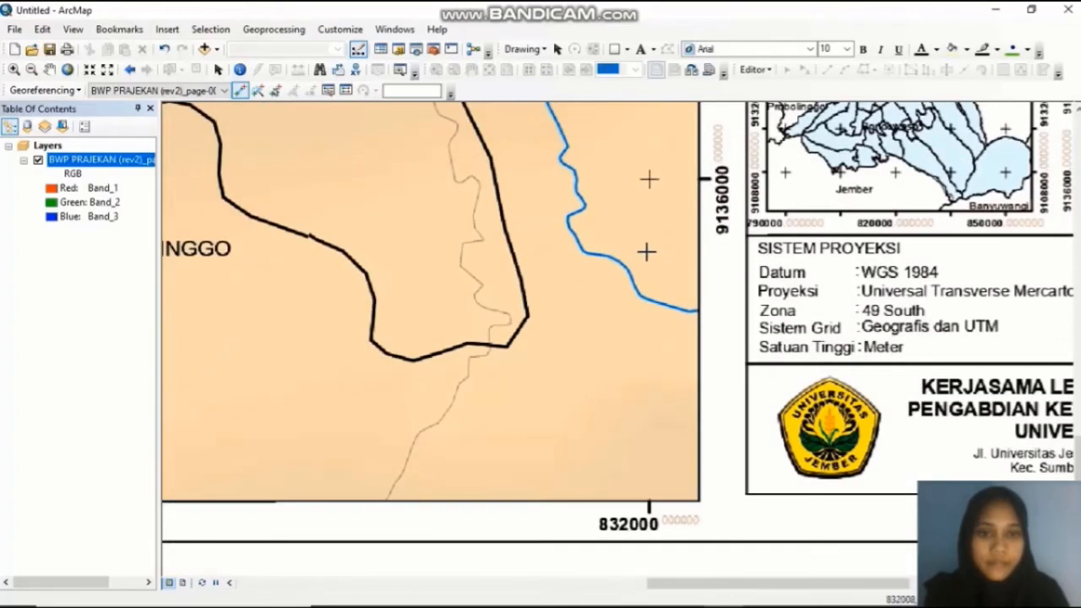
scroll(656, 176, up, 1)
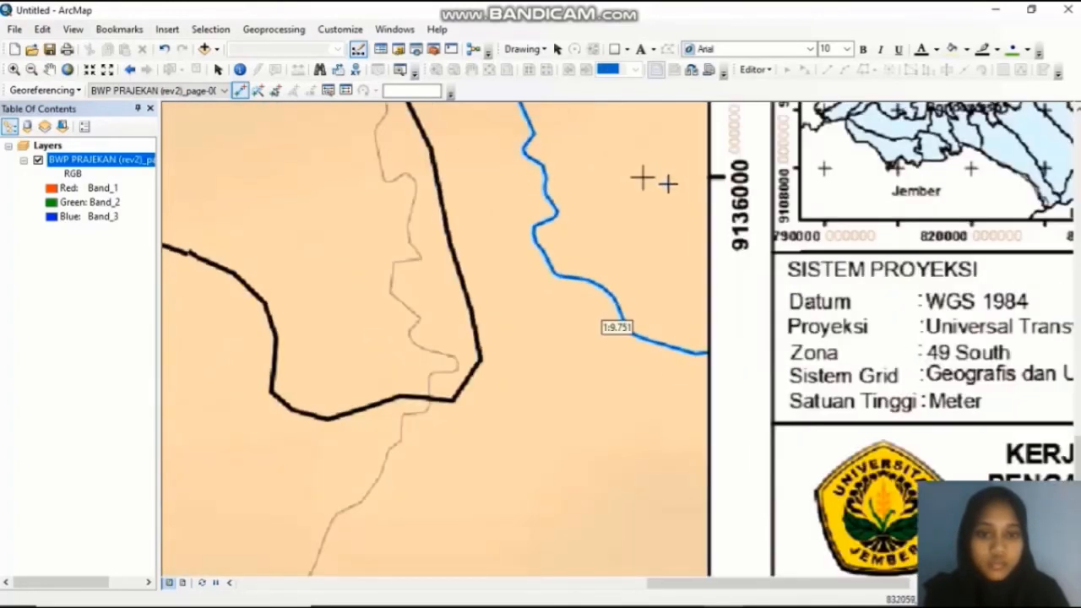
drag(1078, 473, 1078, 479)
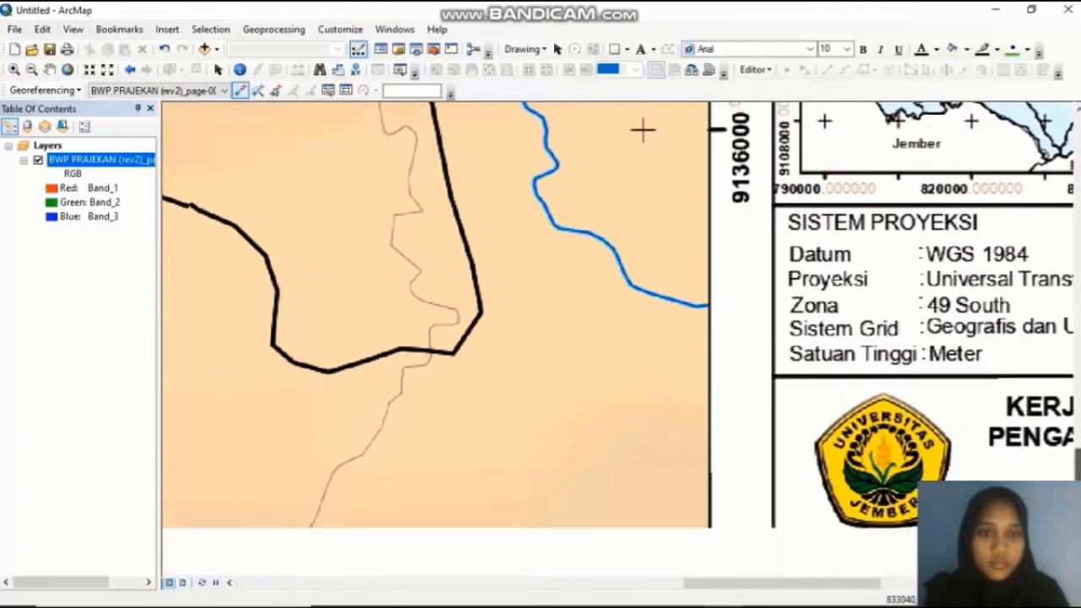
scroll(664, 193, down, 1)
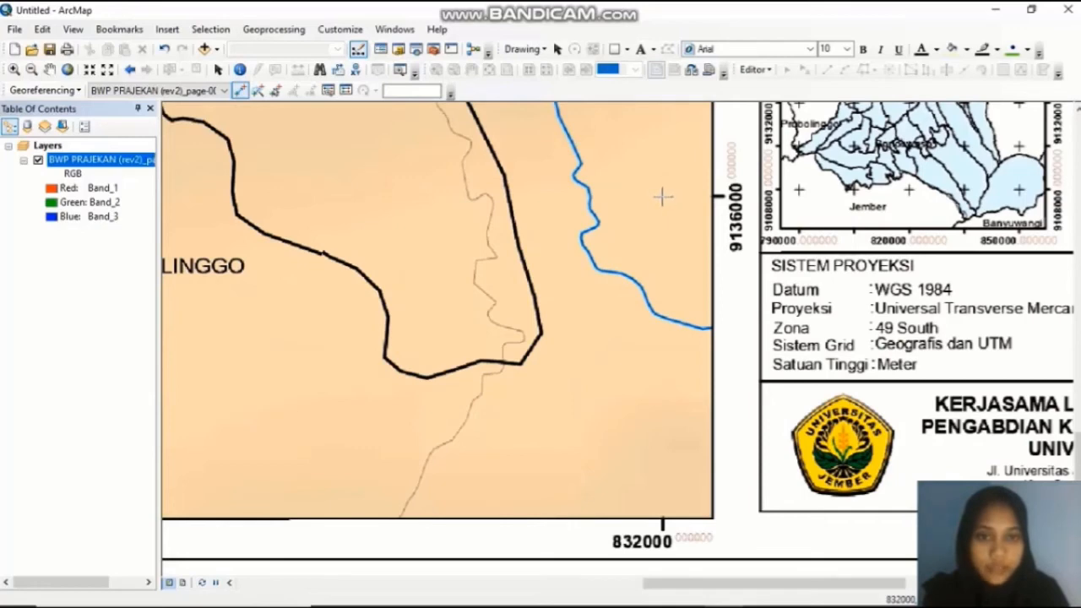
click(663, 197)
- Enter the third control point's target coordinates as X 832000 and Y 9136000
right_click(663, 197)
click(689, 208)
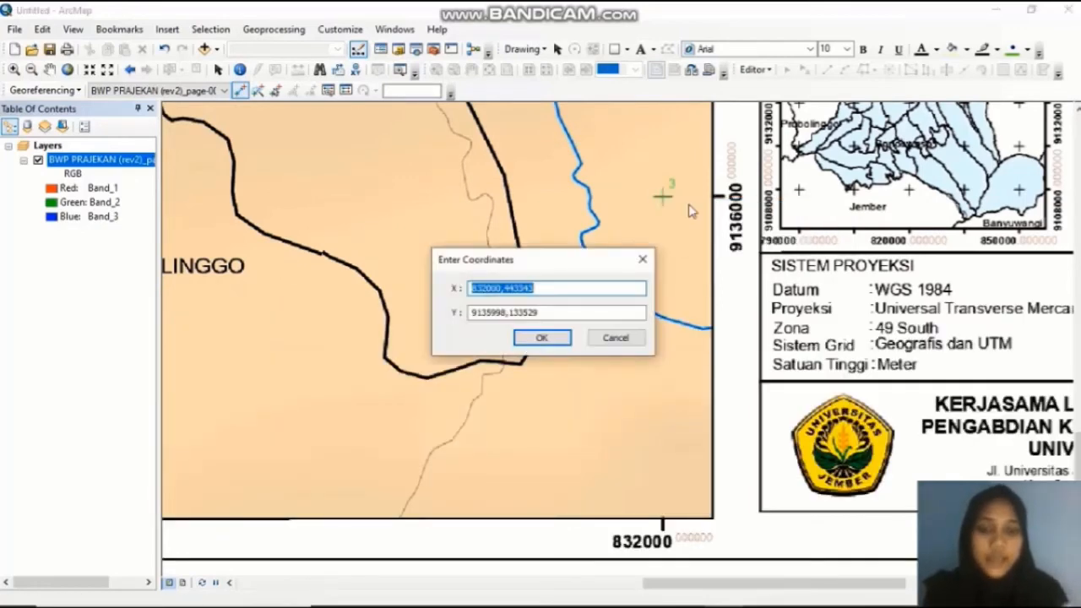
text(832000)
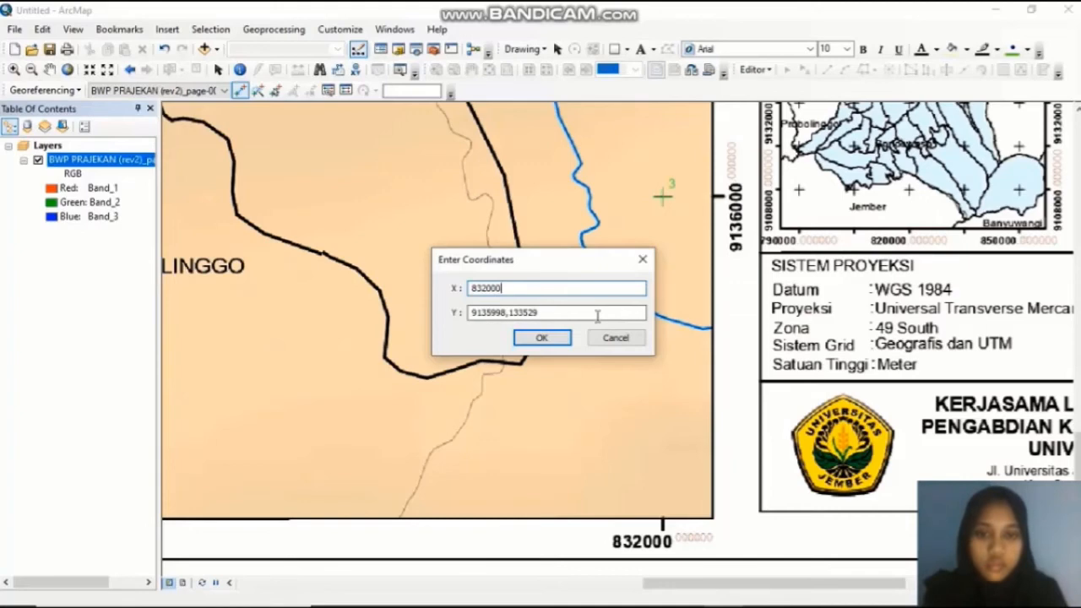
drag(599, 313, 468, 315)
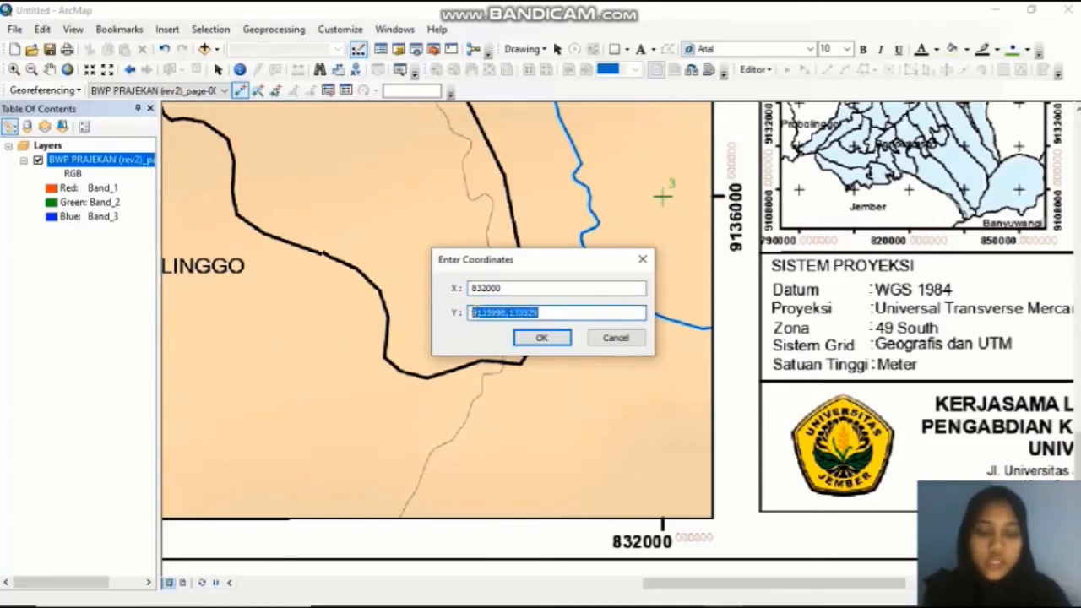
key(BackSpace)
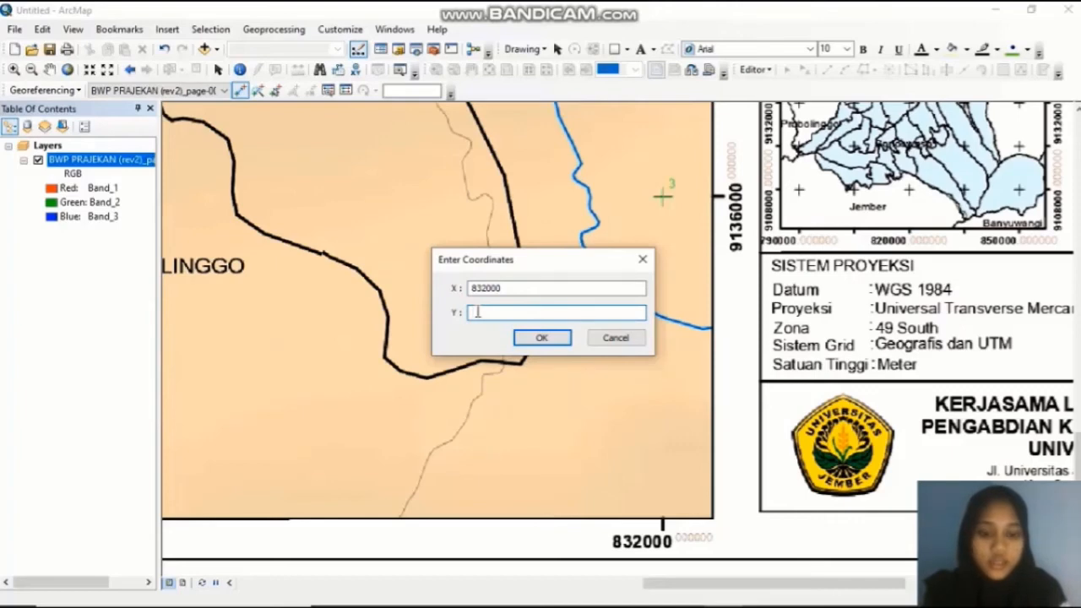
text(9136000)
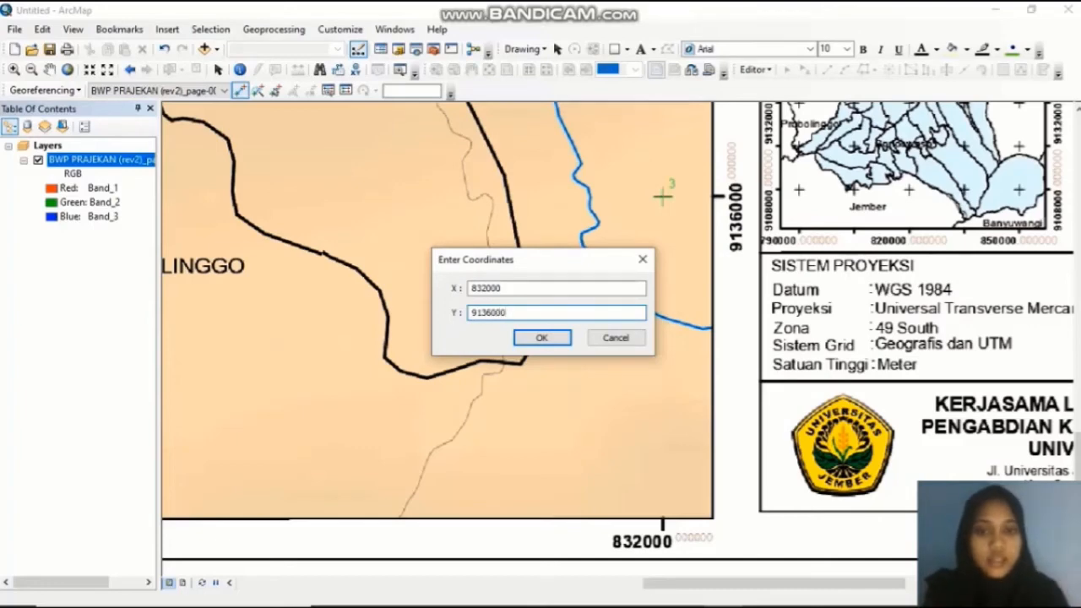
click(566, 340)
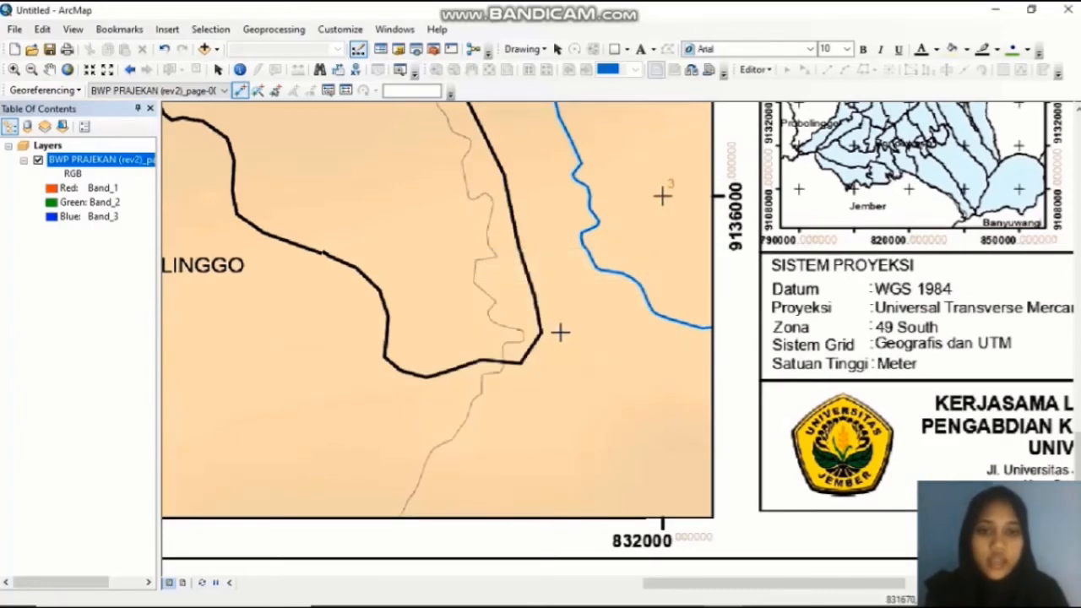
- Place the fourth control point on the grid cross at 828000, 9136000 in the map image's southwest corner
drag(731, 584, 354, 584)
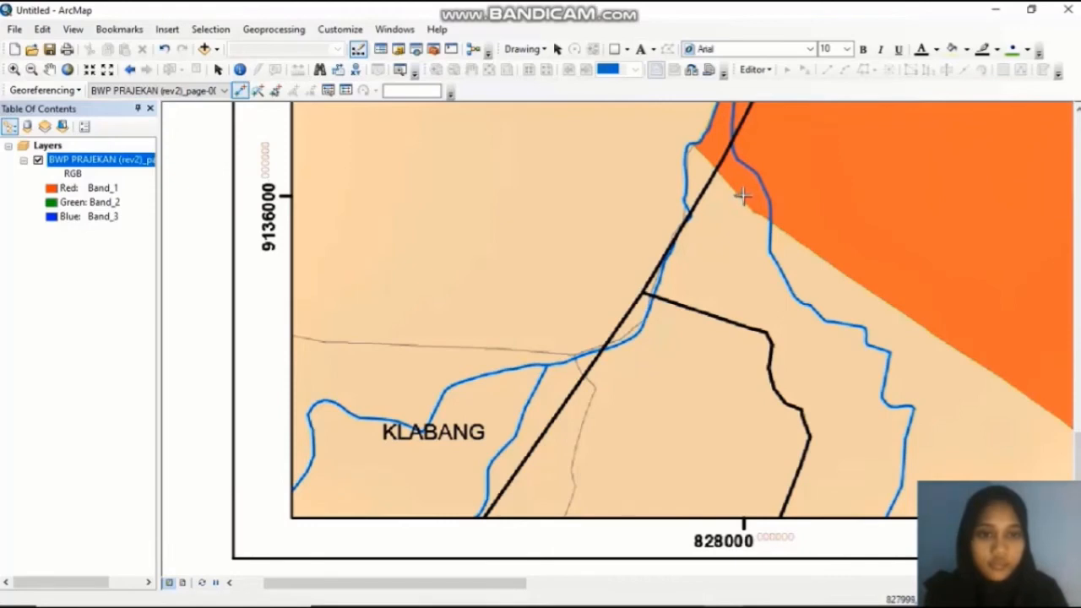
scroll(743, 195, up, 2)
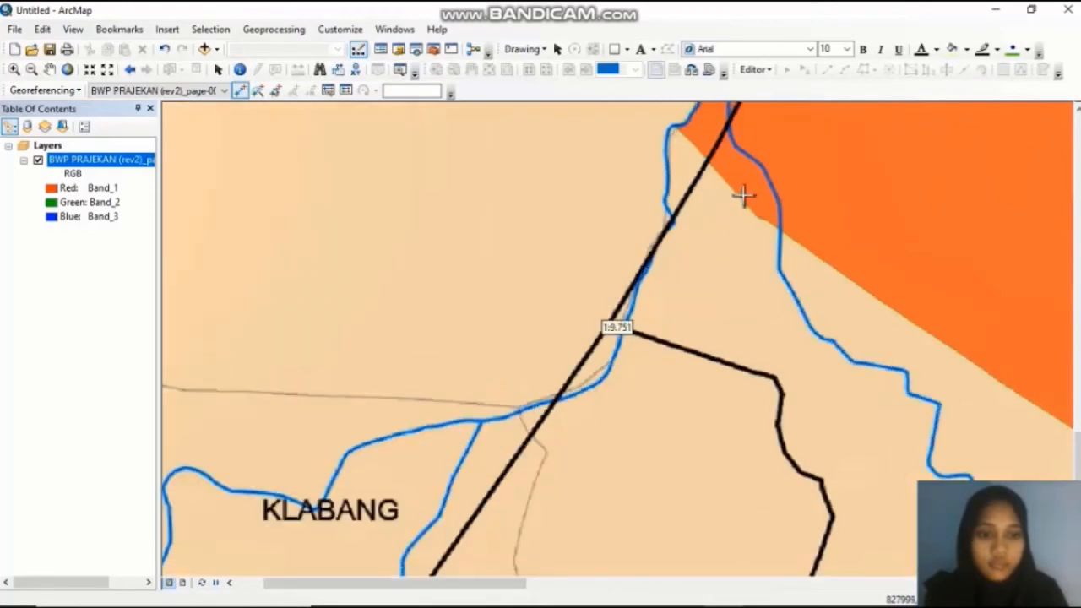
scroll(744, 195, down, 2)
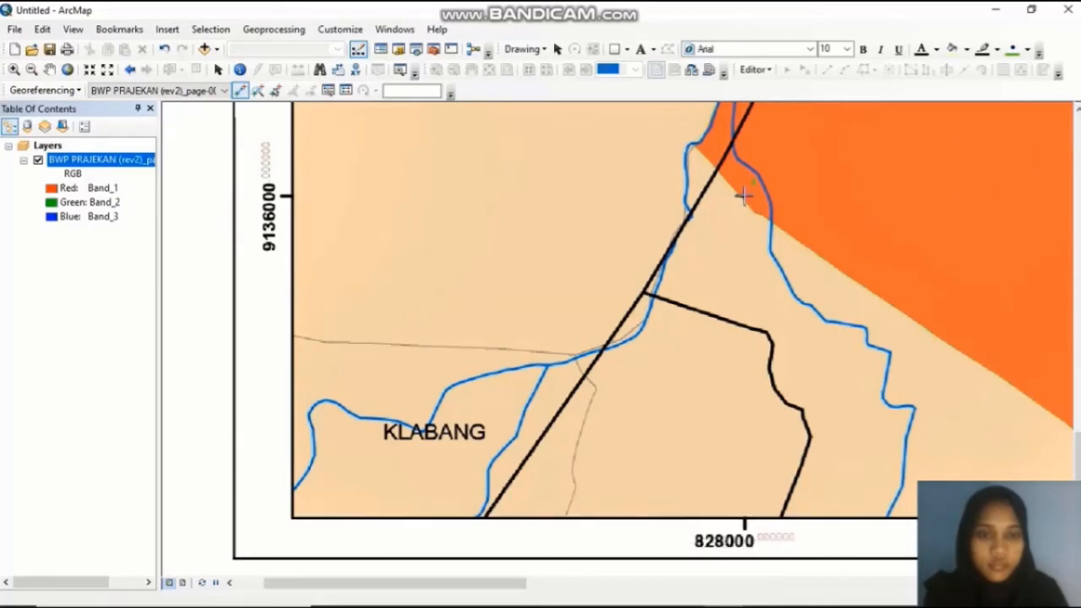
- Enter the fourth control point's target coordinates as X 828000 and Y 9136000, and show the full map extent
right_click(743, 195)
click(757, 207)
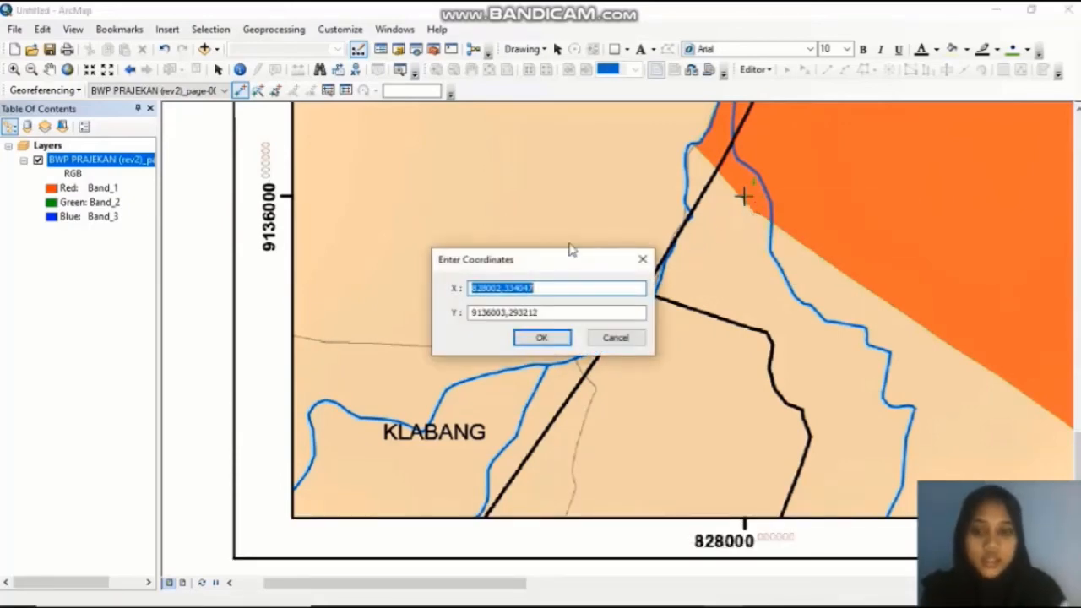
key(BackSpace)
text(8)
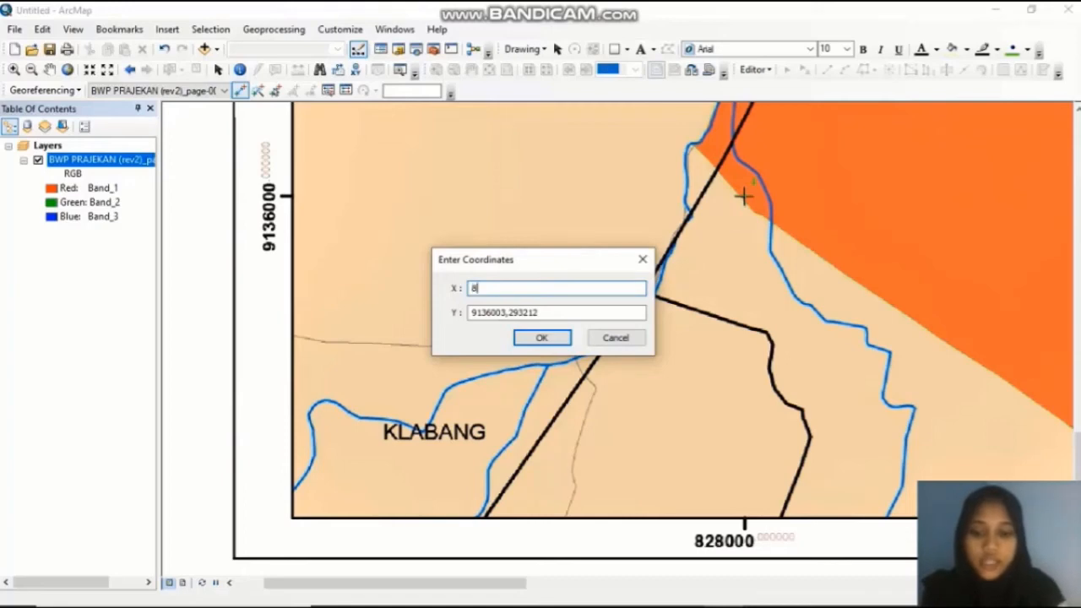
text(2800)
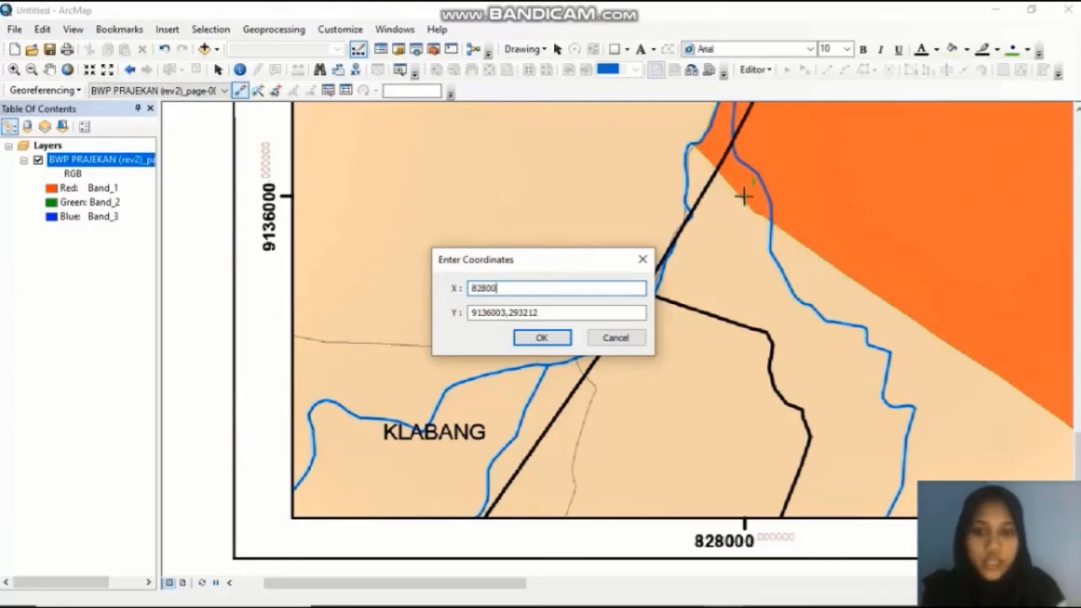
text(0)
click(567, 310)
drag(488, 314, 470, 314)
key(BackSpace)
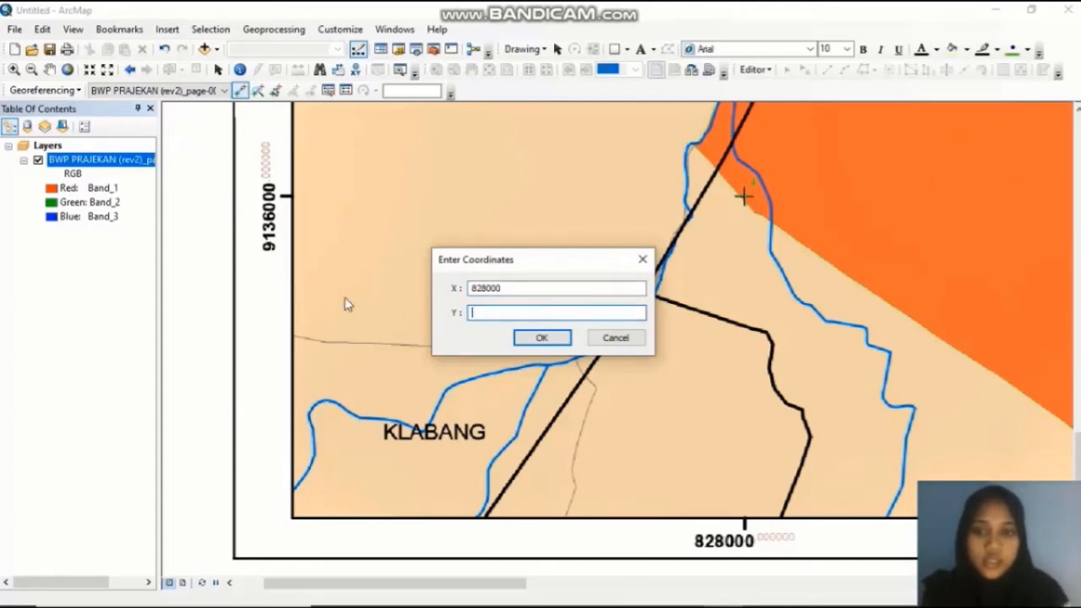
text(913)
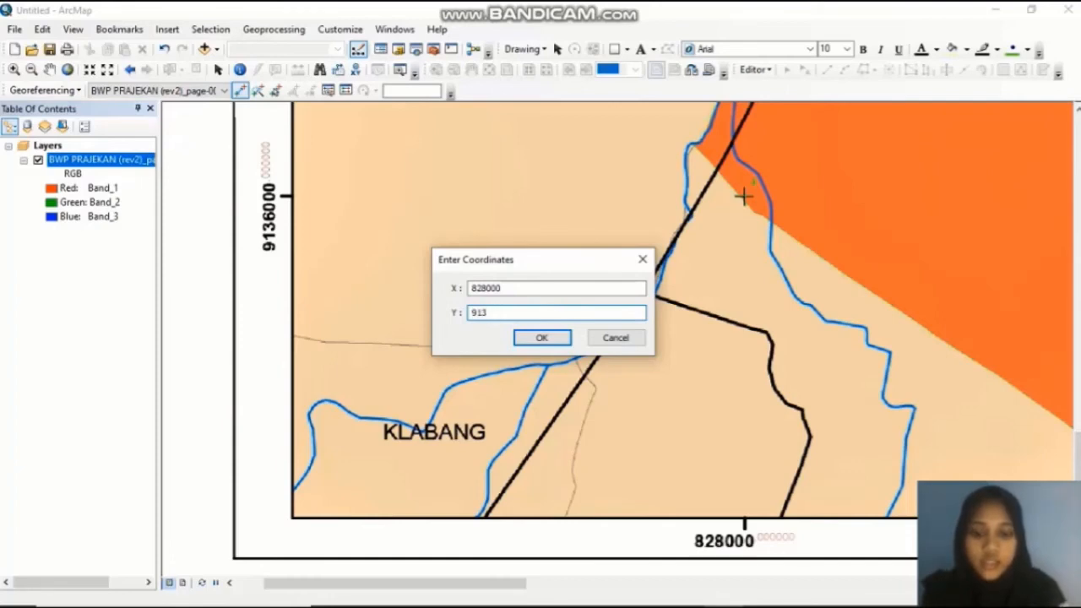
text(6000)
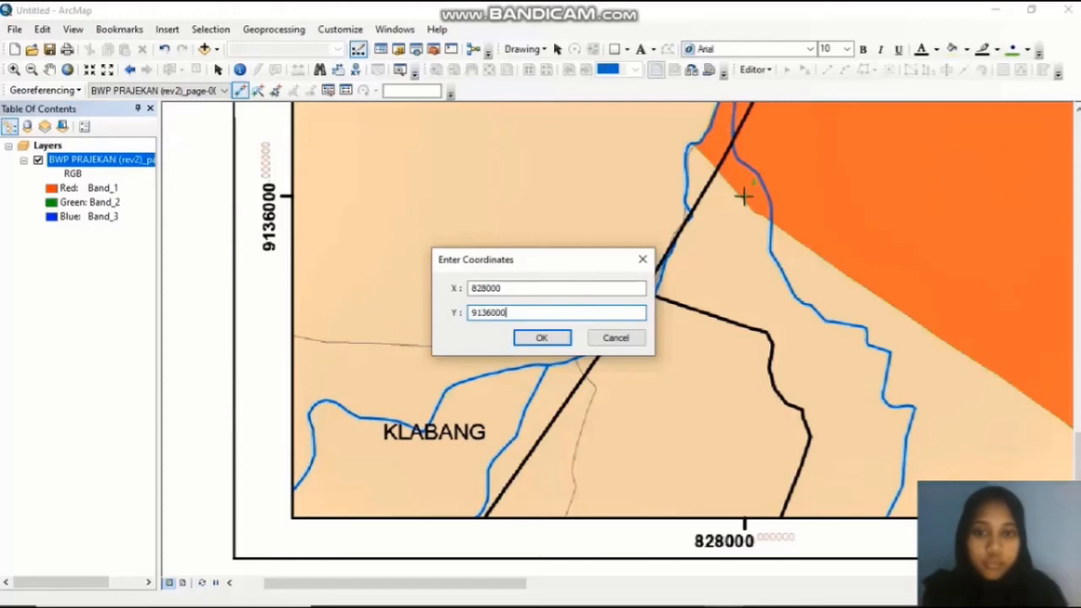
click(543, 338)
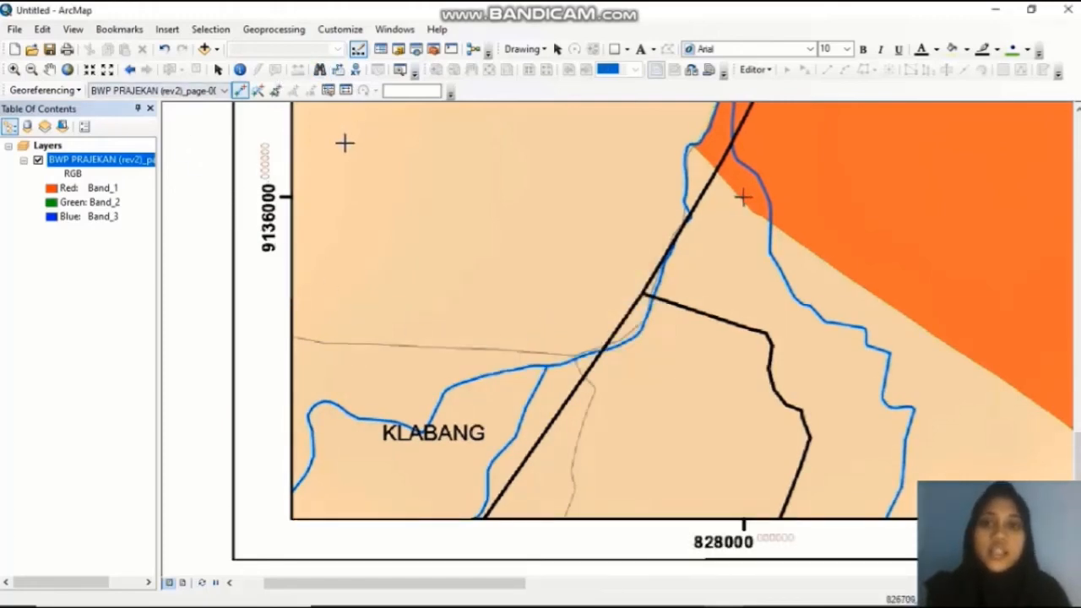
click(68, 71)
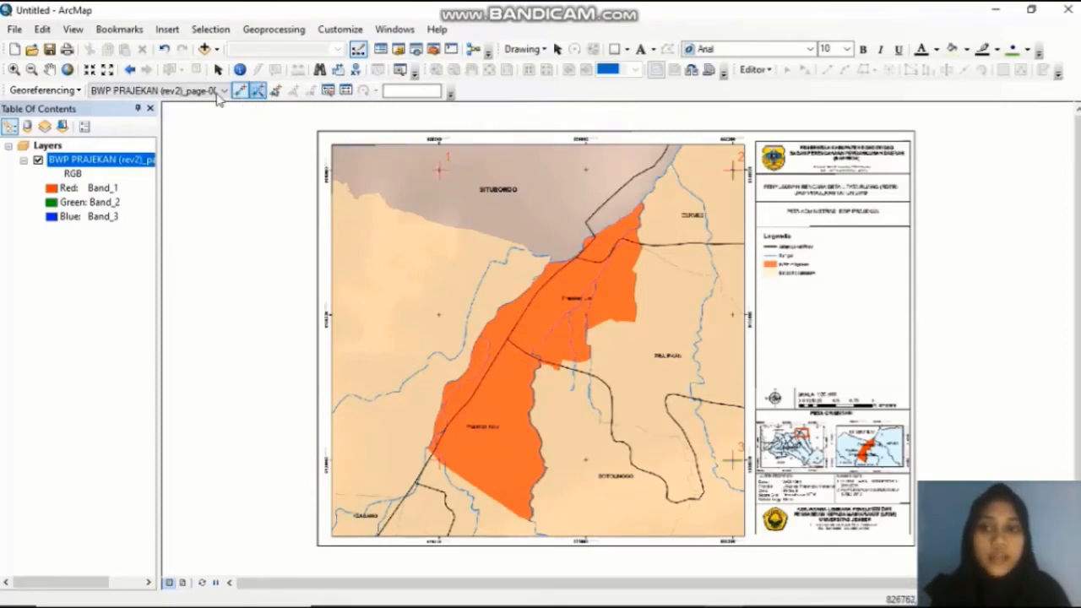
- Set the transformation to Adjust in the link table and update the map image's georeferencing
click(345, 91)
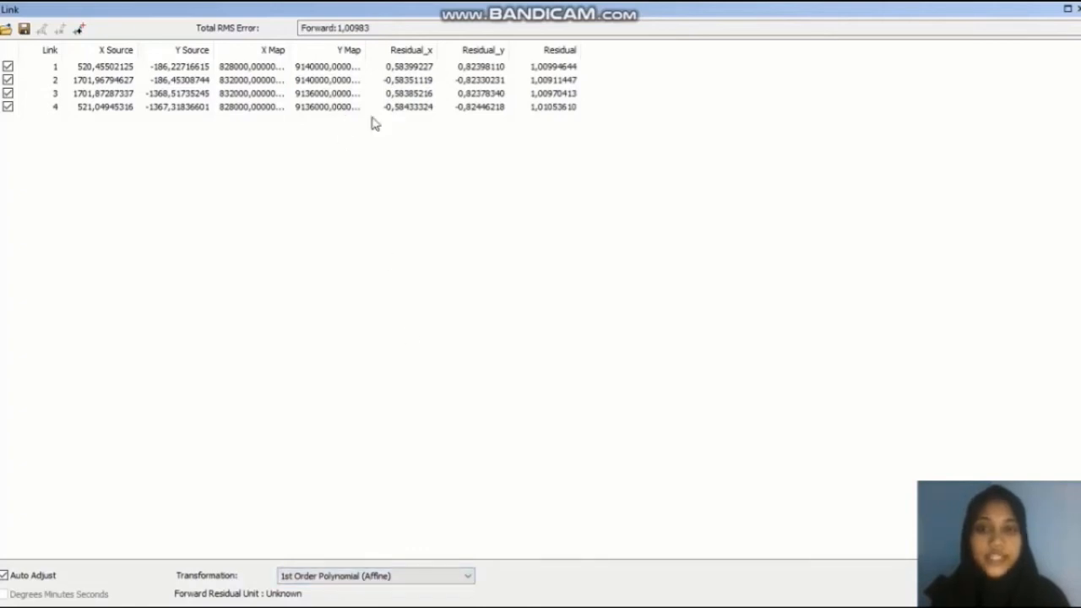
click(457, 581)
click(287, 551)
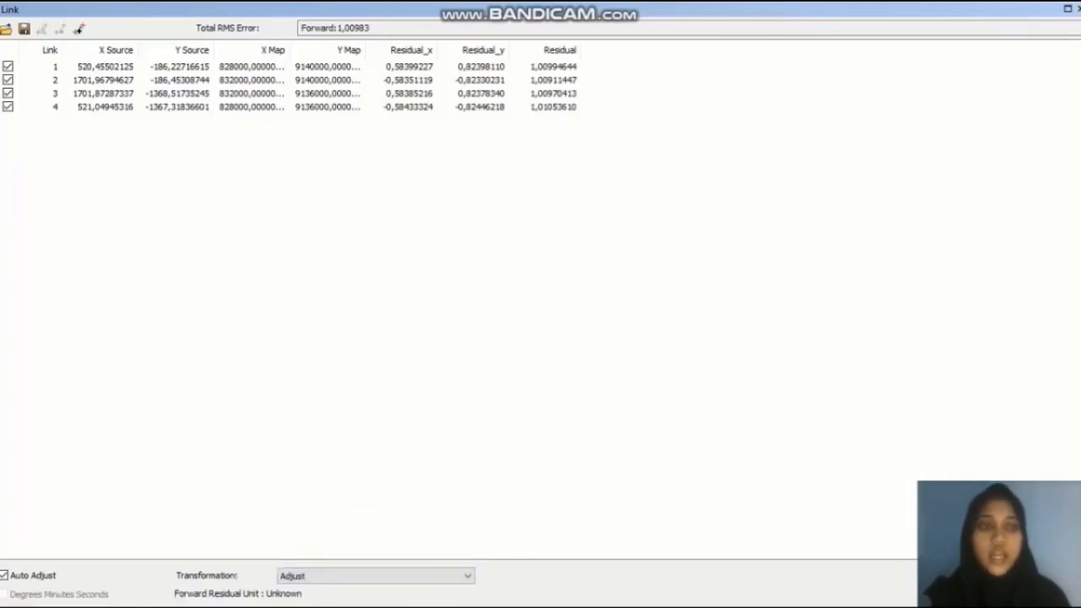
click(1076, 9)
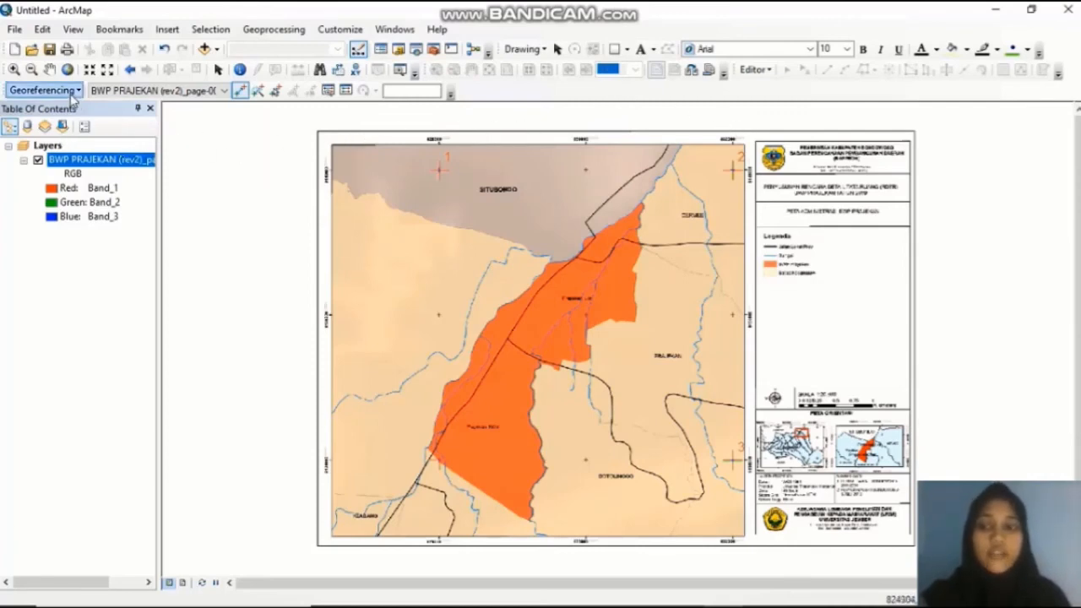
click(44, 90)
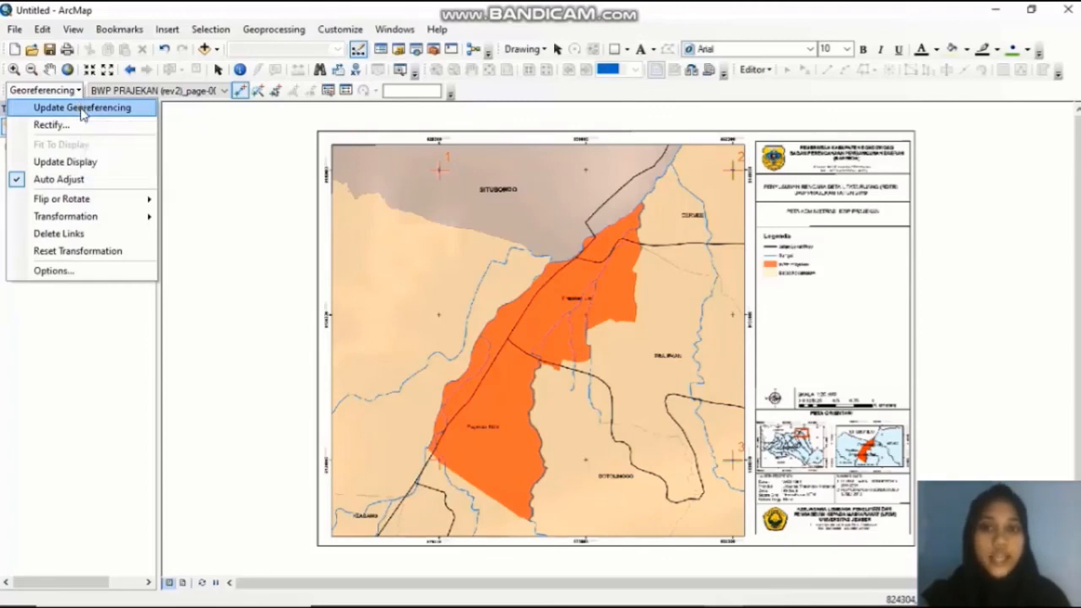
click(81, 108)
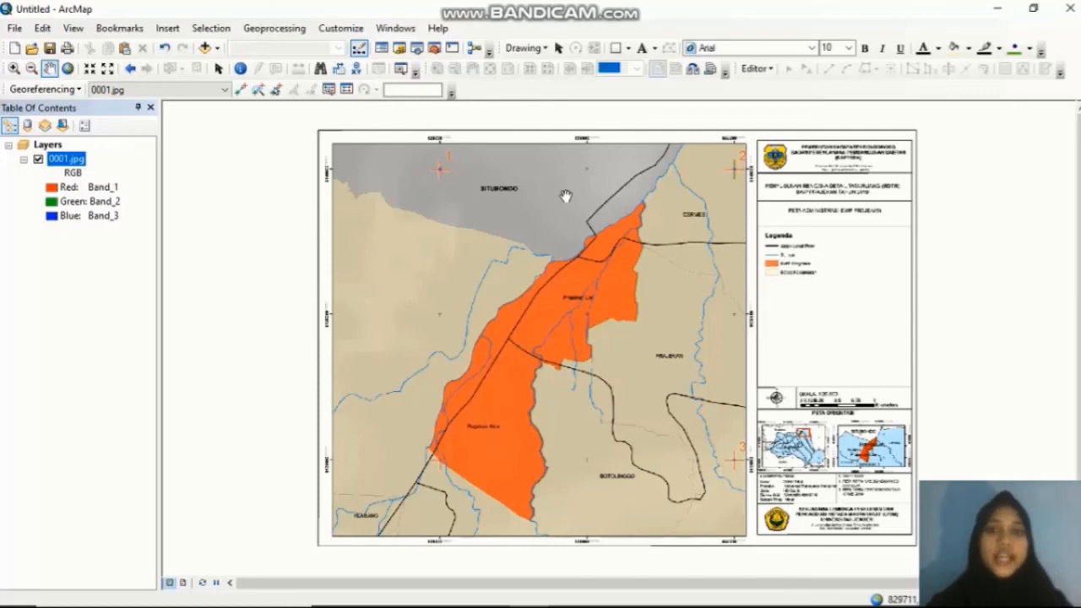
- Start rectifying the georeferenced image 0001.jpg with an output cell size of 5
click(44, 88)
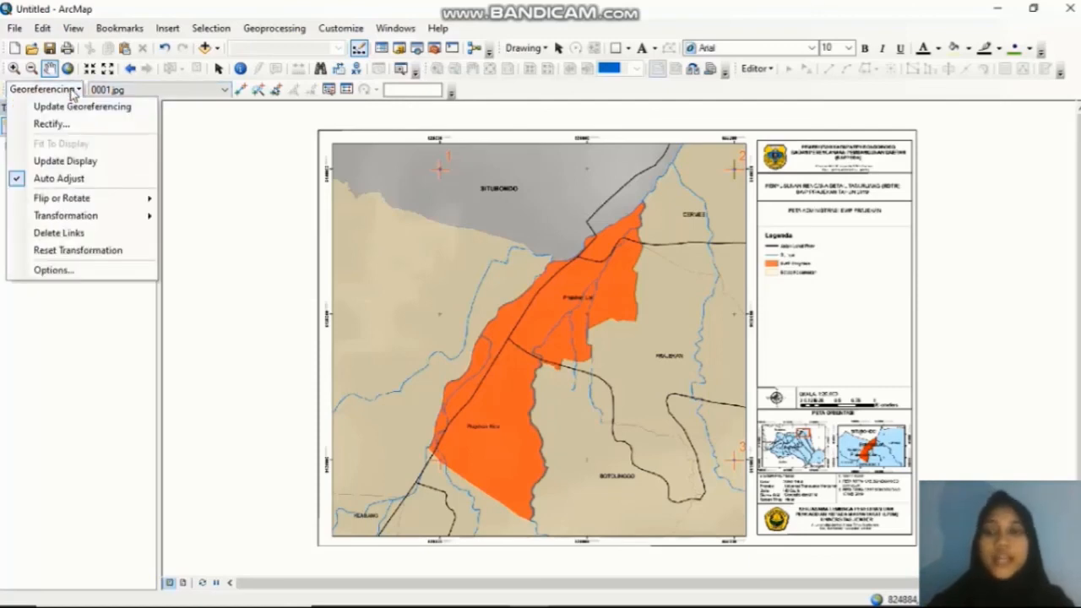
click(70, 123)
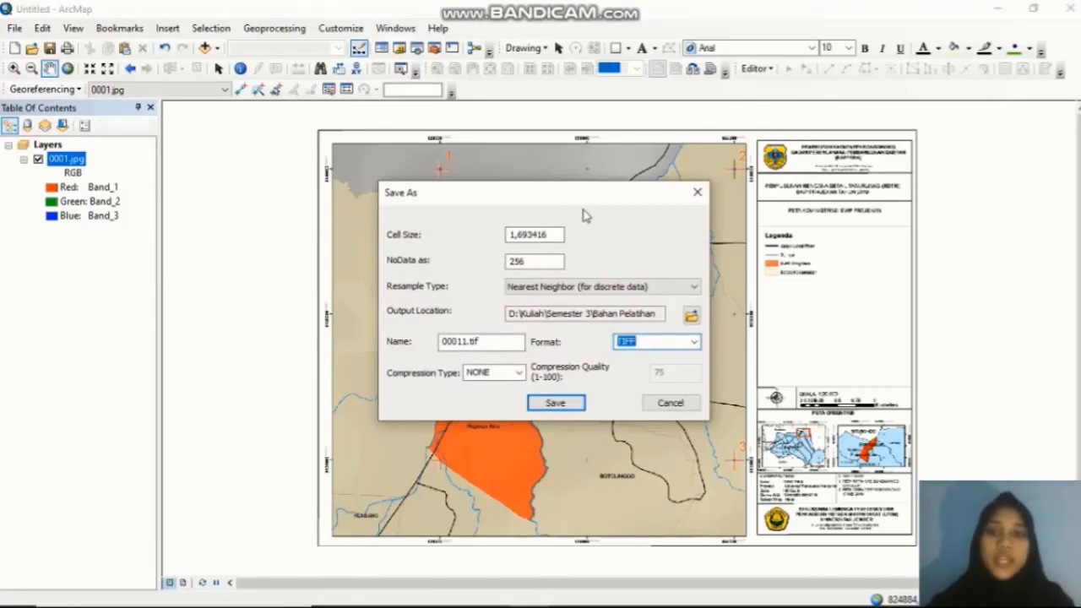
drag(584, 206, 595, 161)
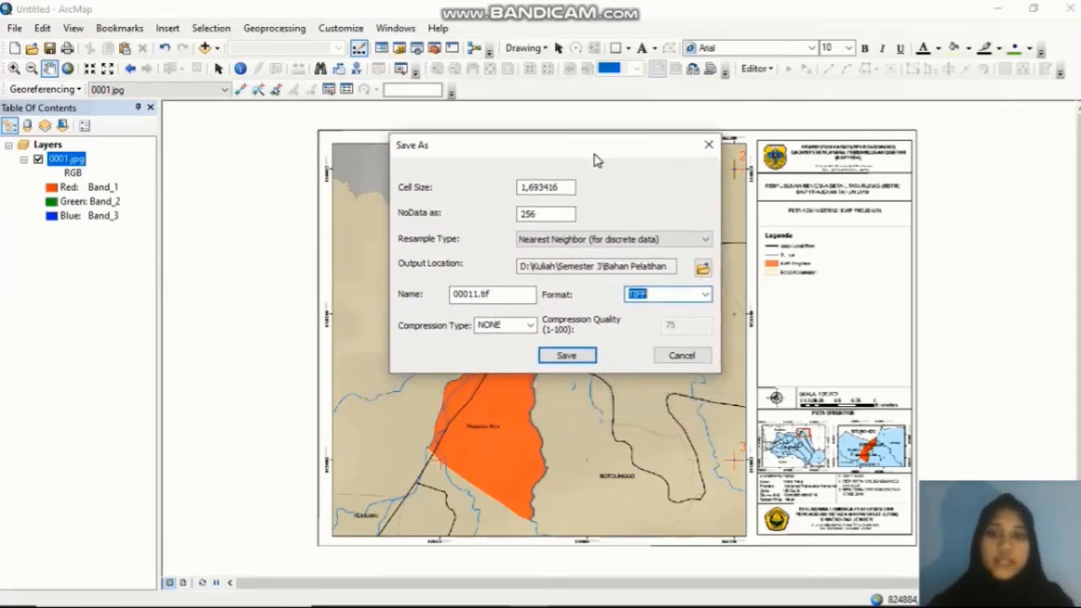
click(560, 187)
drag(560, 187, 516, 188)
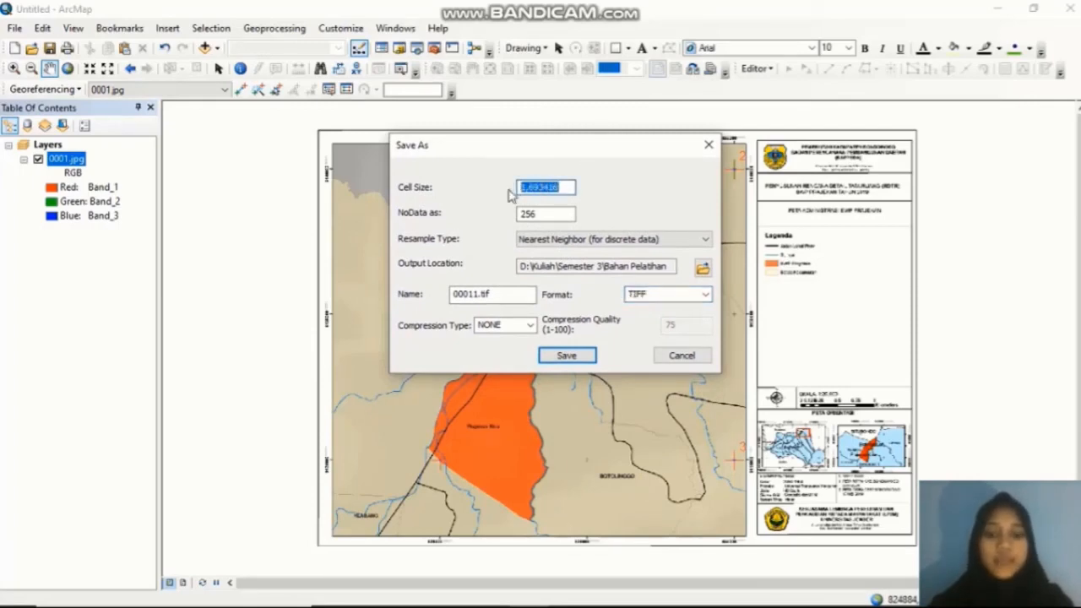
key(BackSpace)
text(5)
- Clear the NoData value and name the rectified output 00011-rect.tif
click(564, 213)
drag(564, 214, 516, 214)
key(BackSpace)
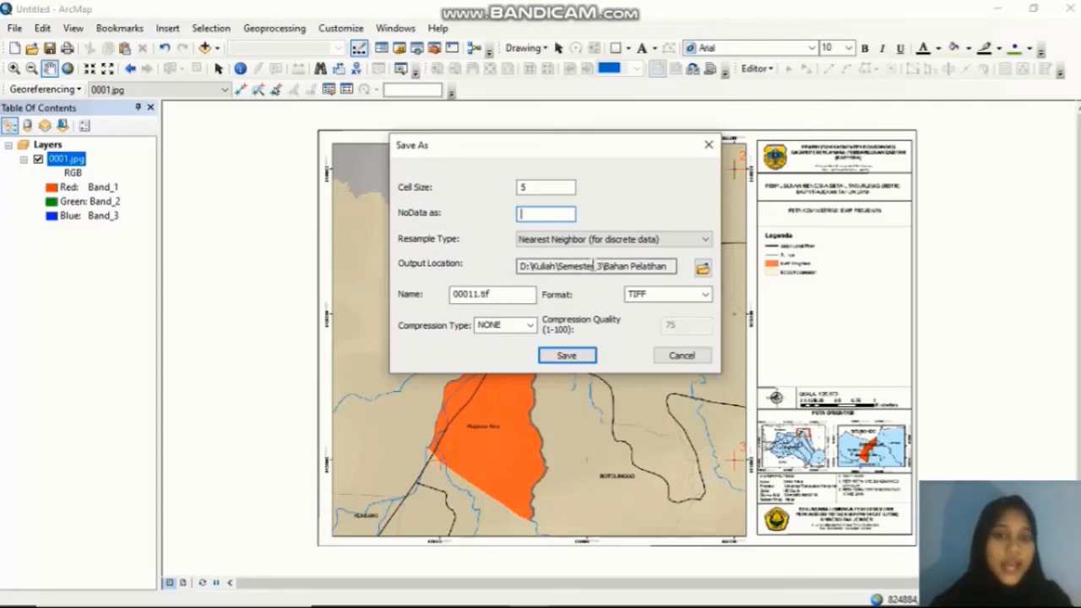
click(478, 294)
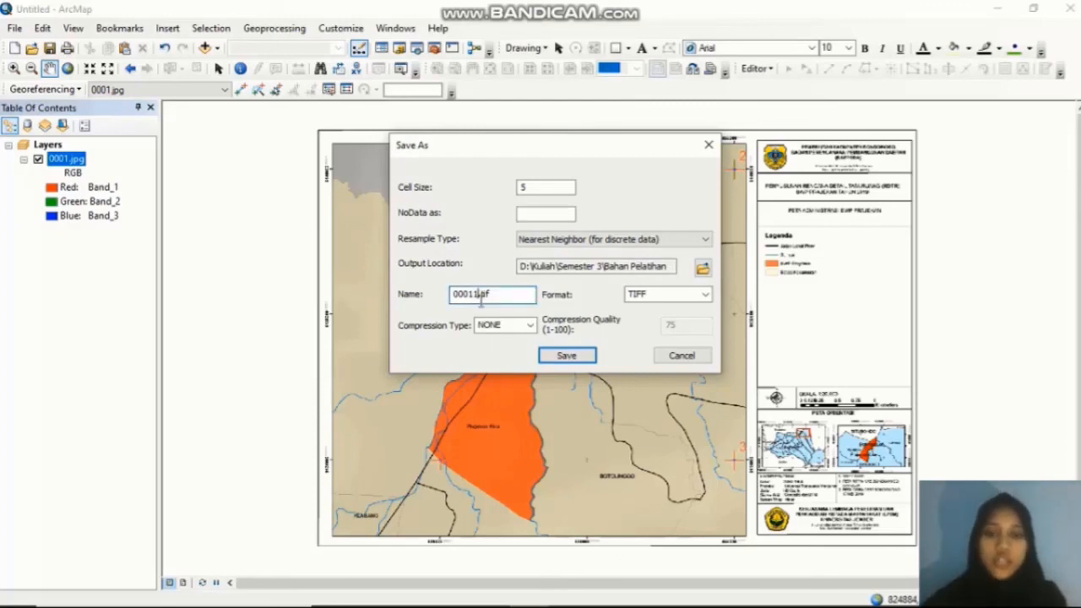
text(-rect)
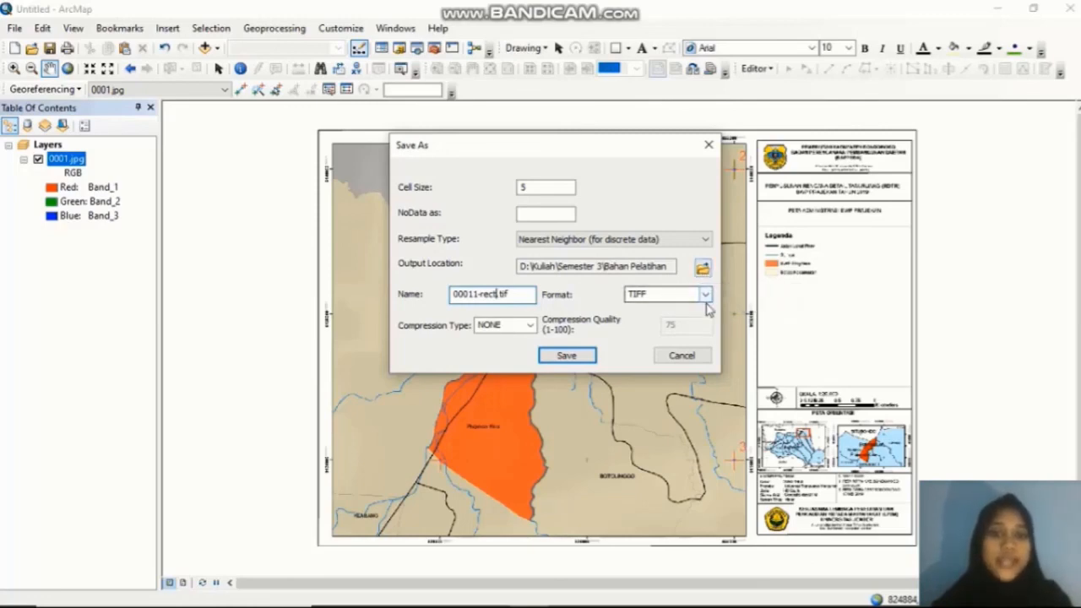
- Keep TIFF as the output format and save the rectified raster, overwriting the existing dataset
click(705, 297)
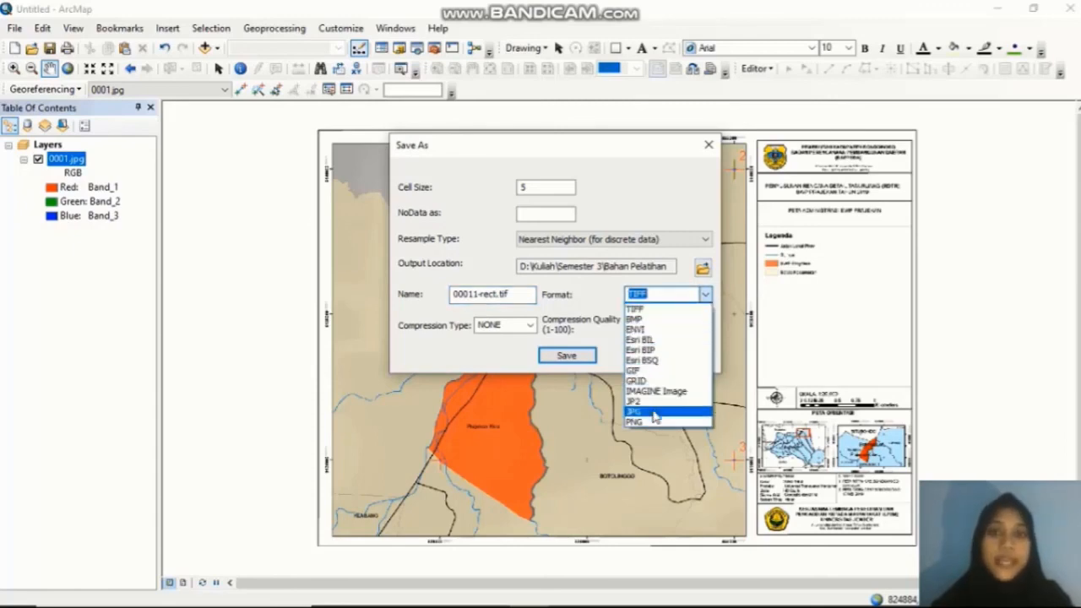
click(650, 309)
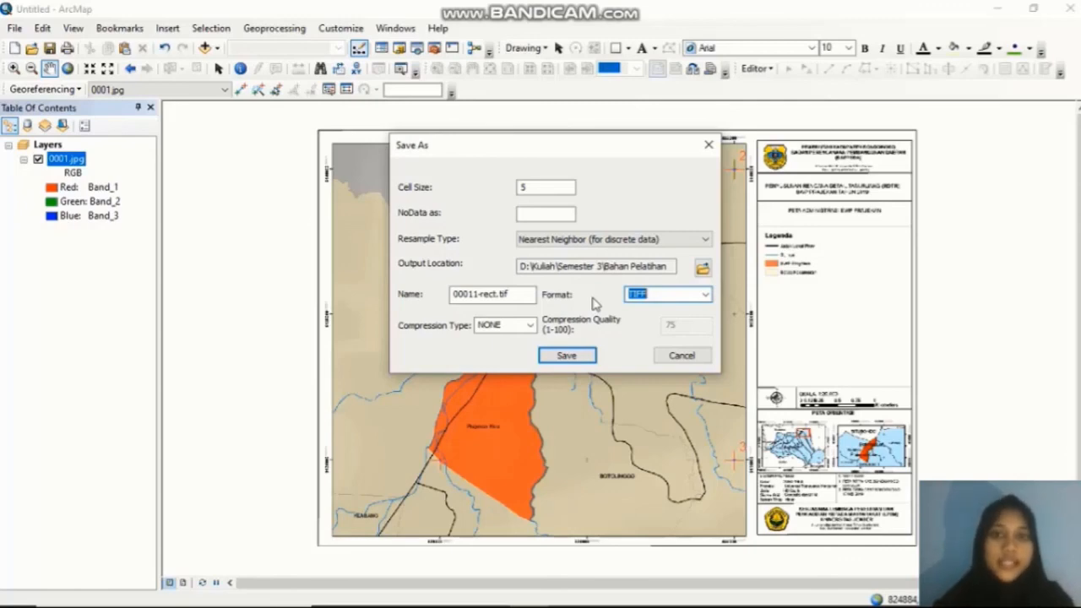
click(568, 356)
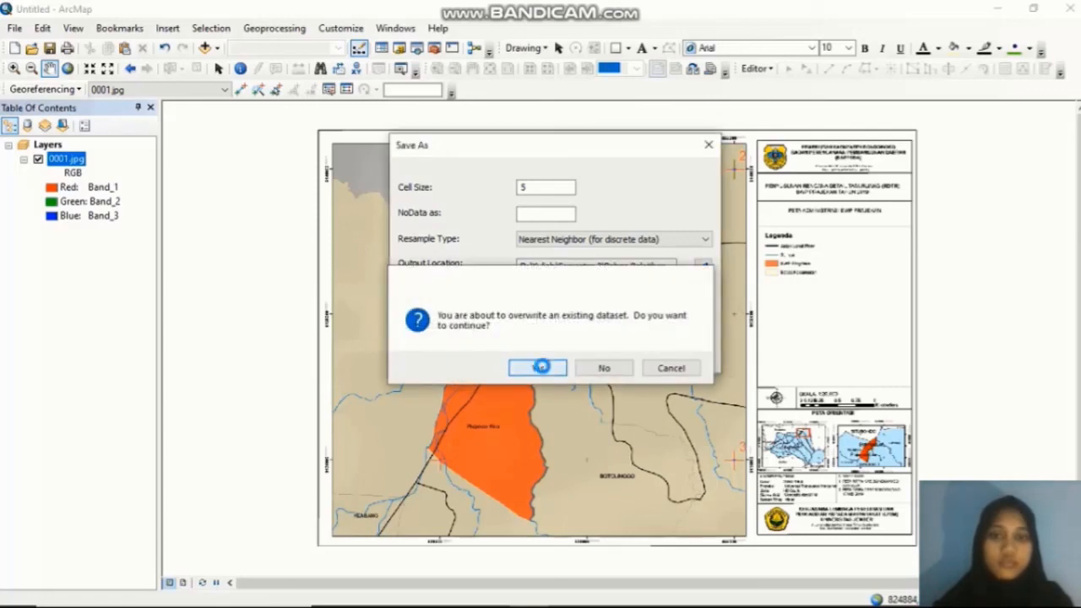
click(539, 369)
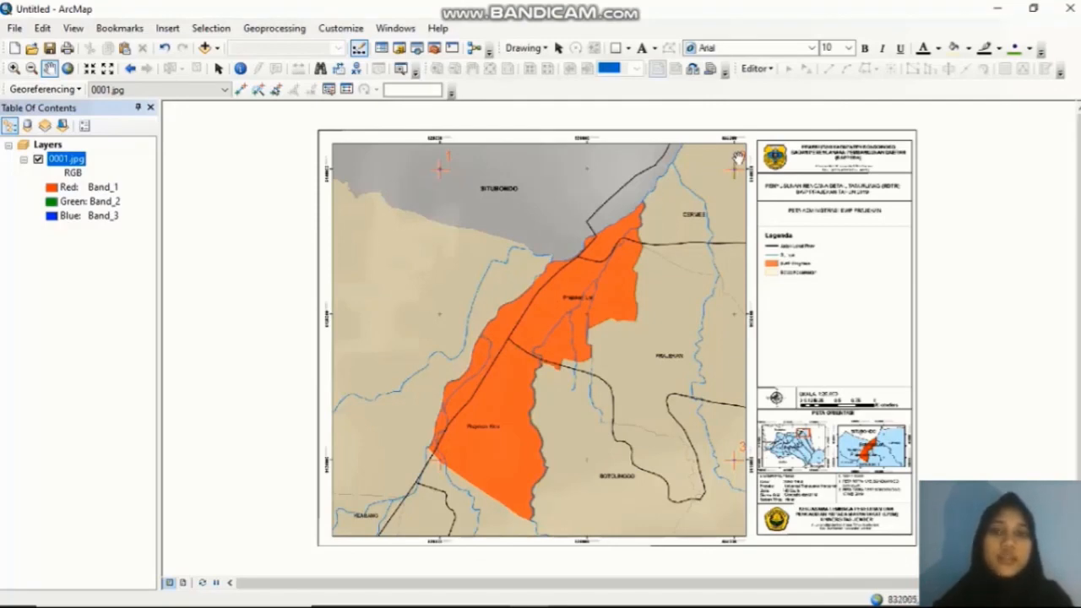
- Switch to File Explorer and open the output folder D:\Kuliah\Semester 3\Bahan Pelatihan
click(996, 8)
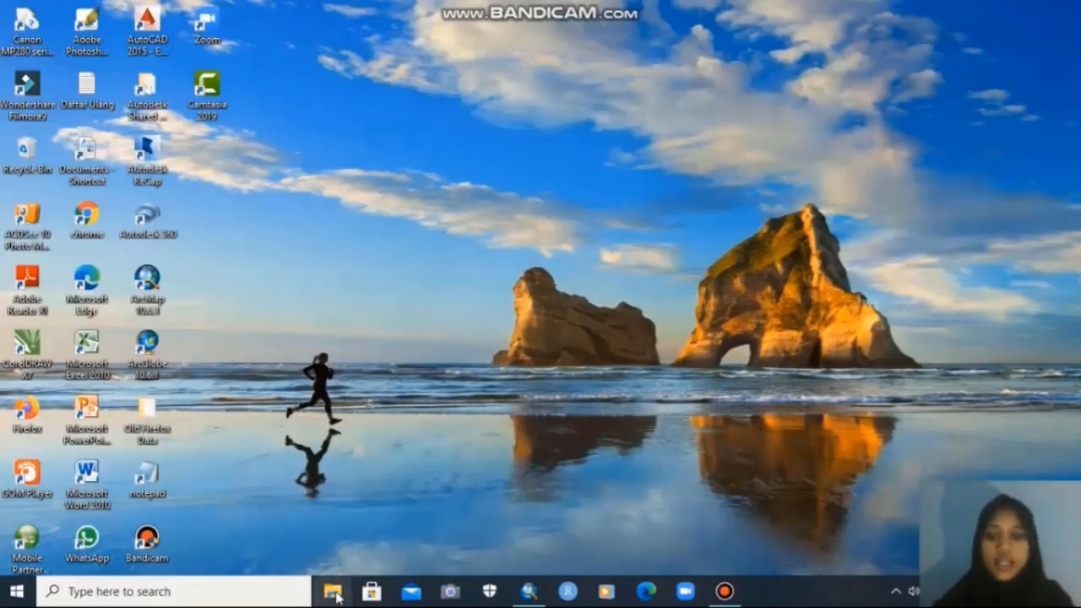
click(335, 595)
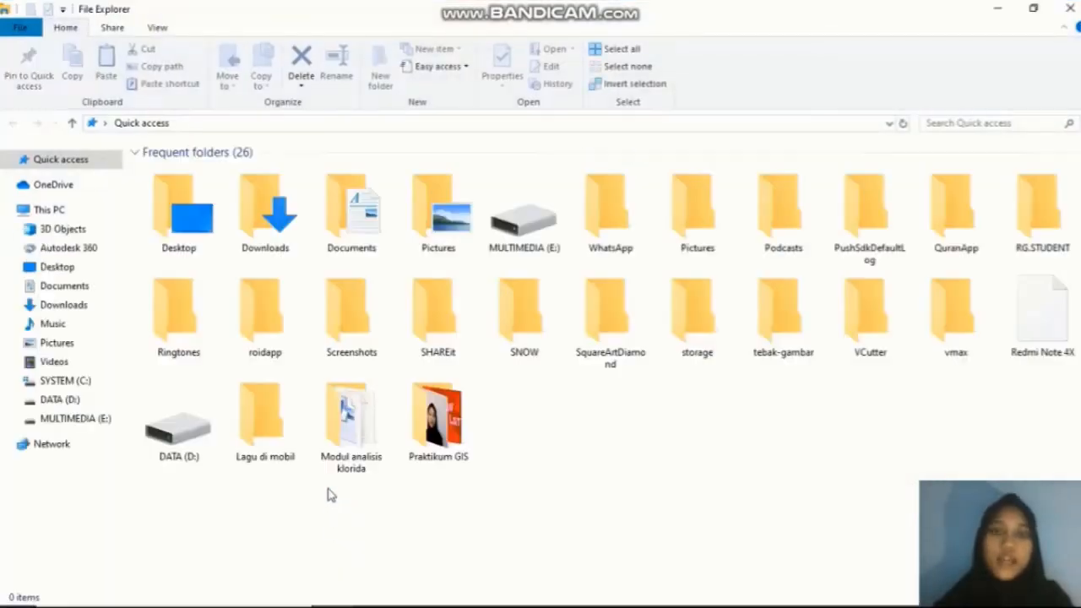
click(74, 402)
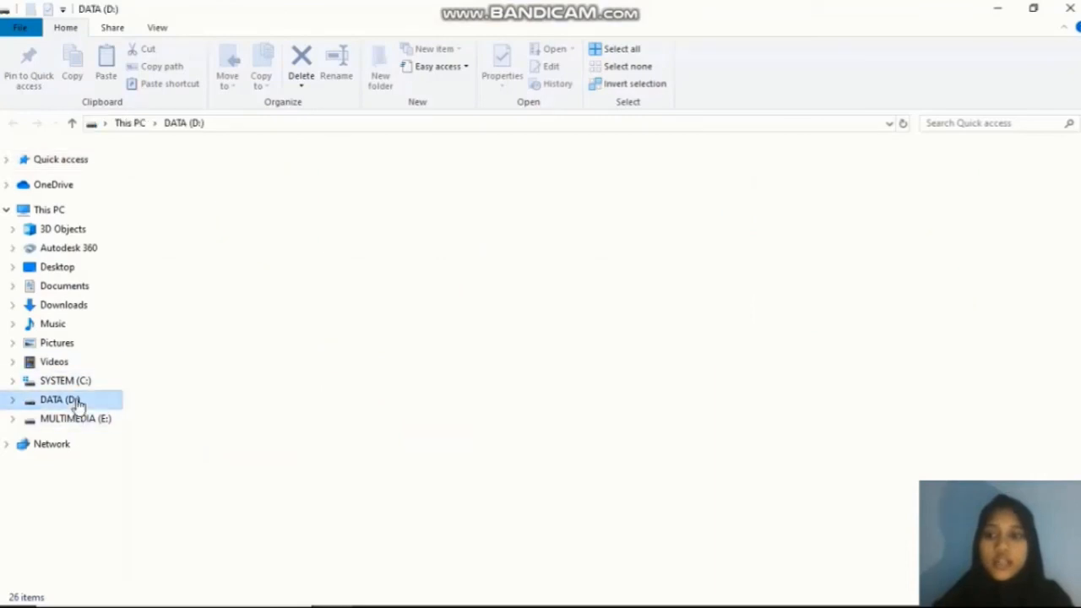
double_click(179, 294)
click(234, 208)
double_click(234, 207)
double_click(235, 175)
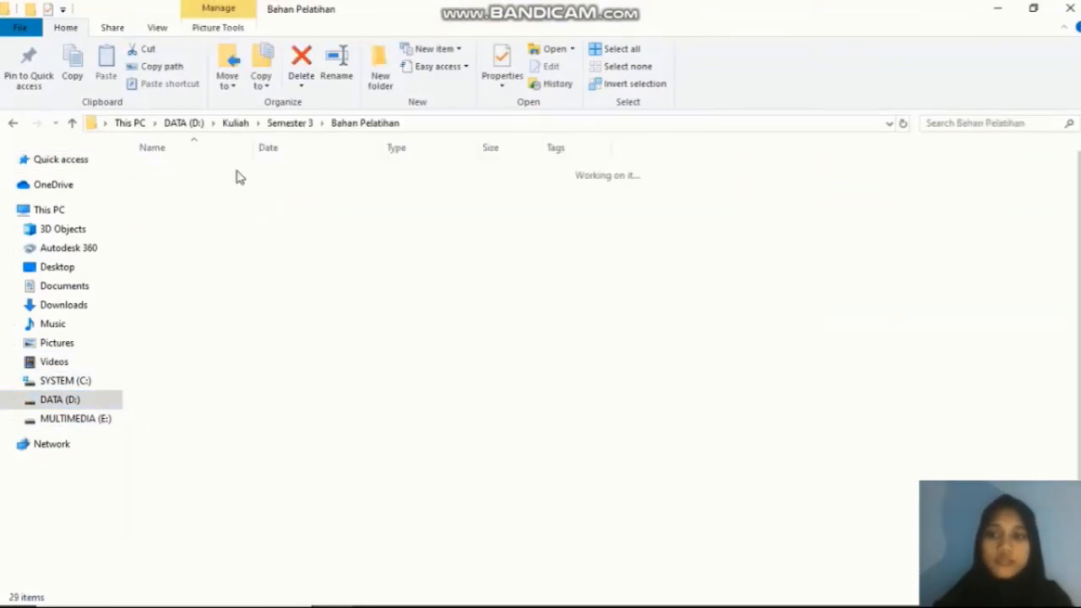